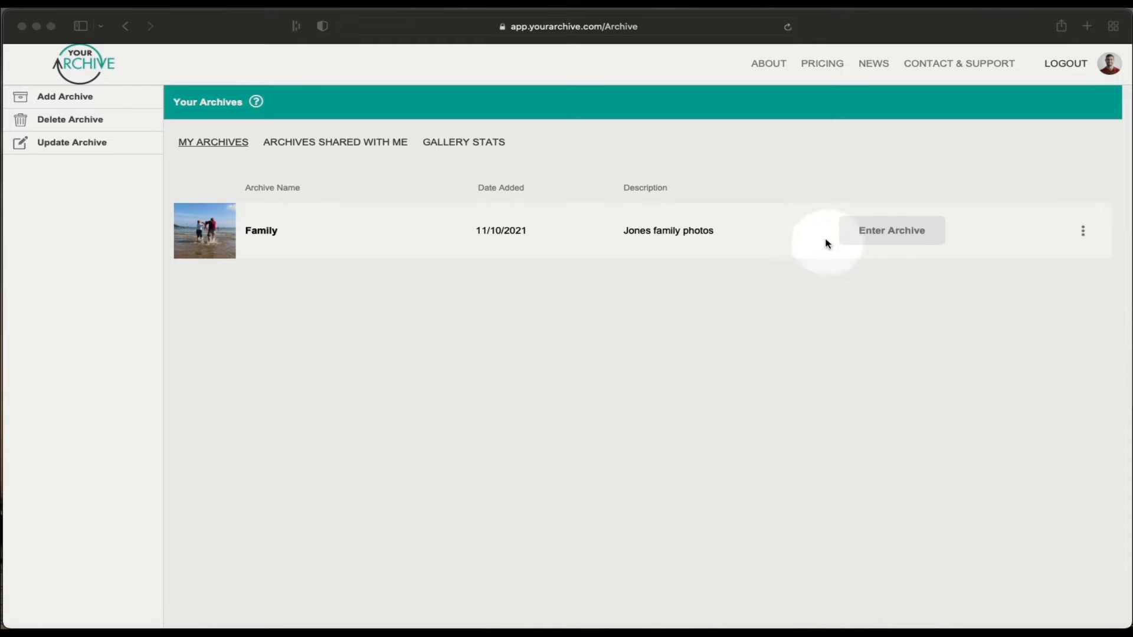
# Step: Enter the Family archive from the Your Archives list
pyautogui.click(883, 236)
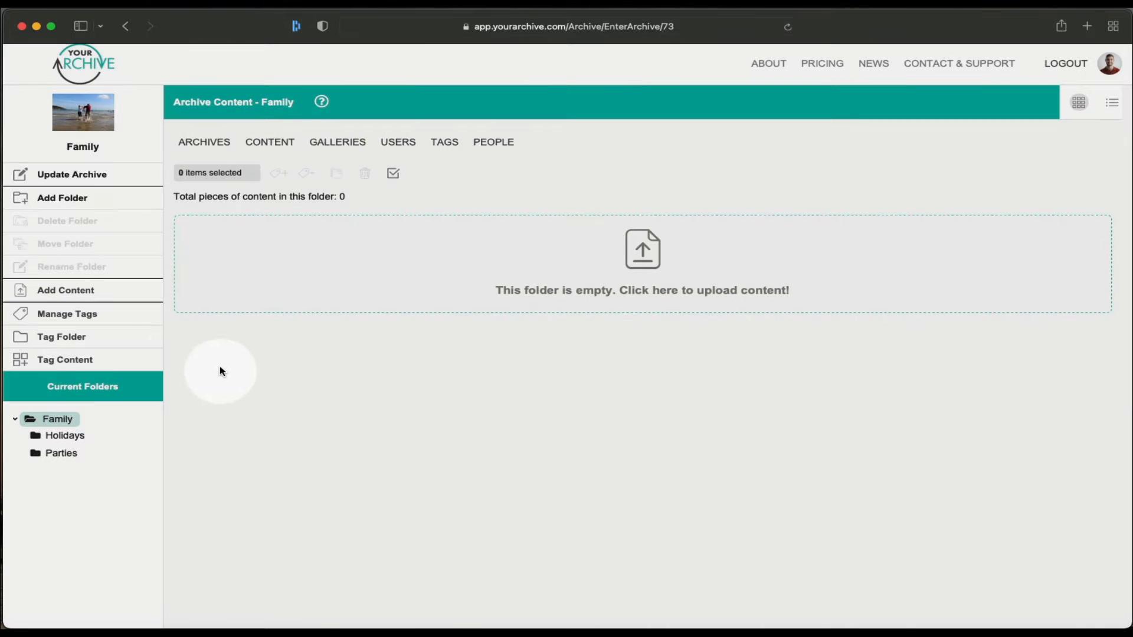
# Step: In Tags, expand Events and show the Holidays-tagged and untagged photos
pyautogui.click(111, 319)
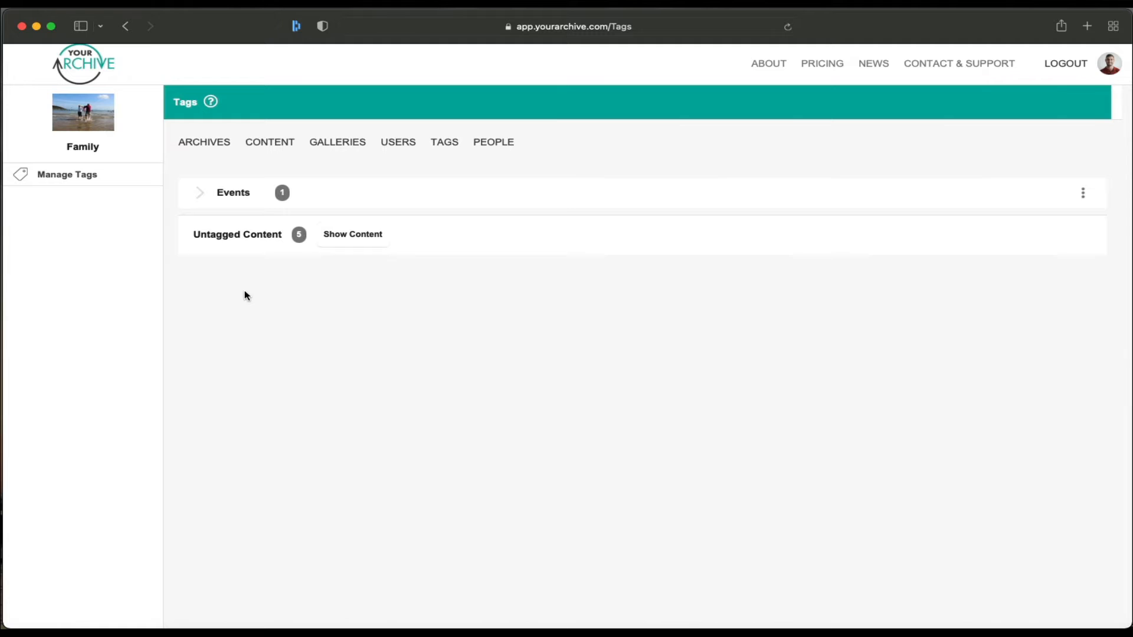
pyautogui.click(201, 195)
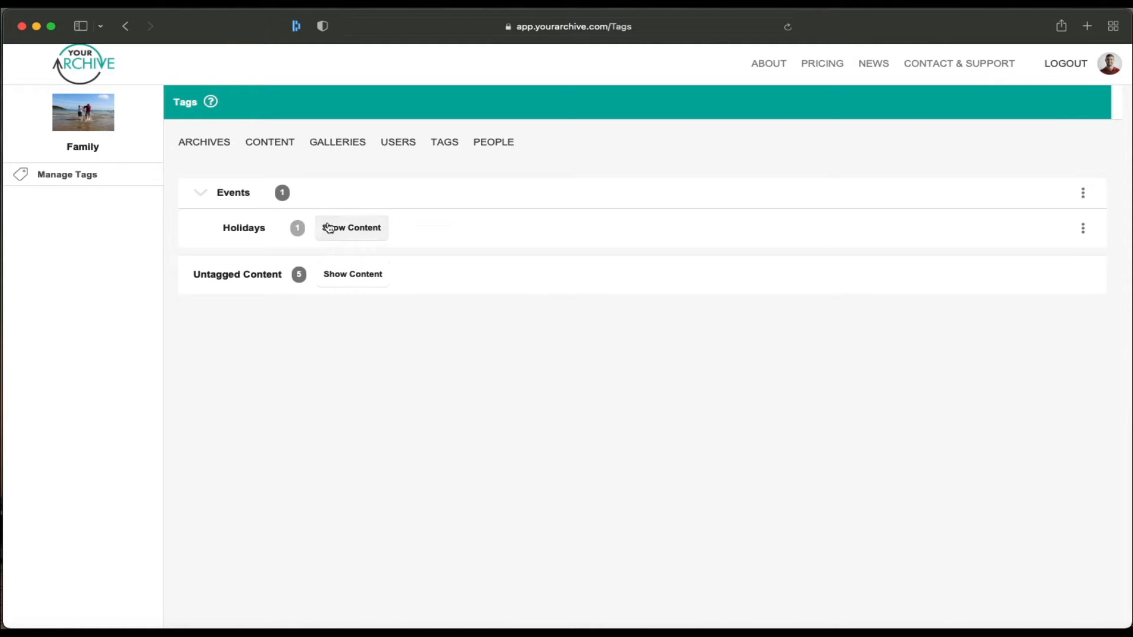
pyautogui.click(347, 230)
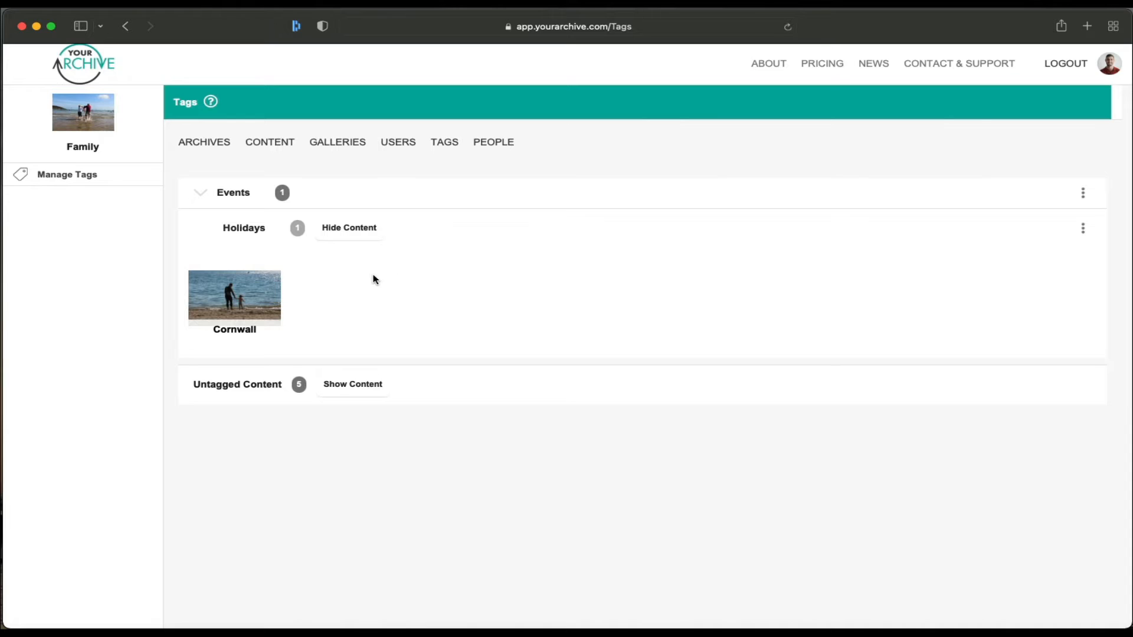
pyautogui.click(359, 389)
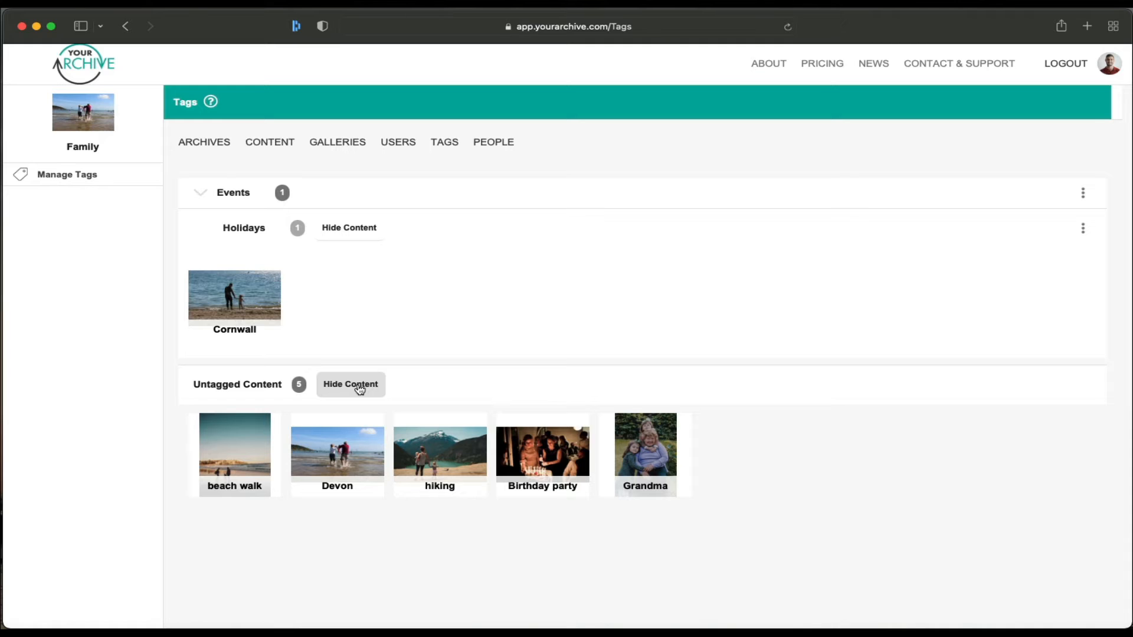
pyautogui.click(61, 180)
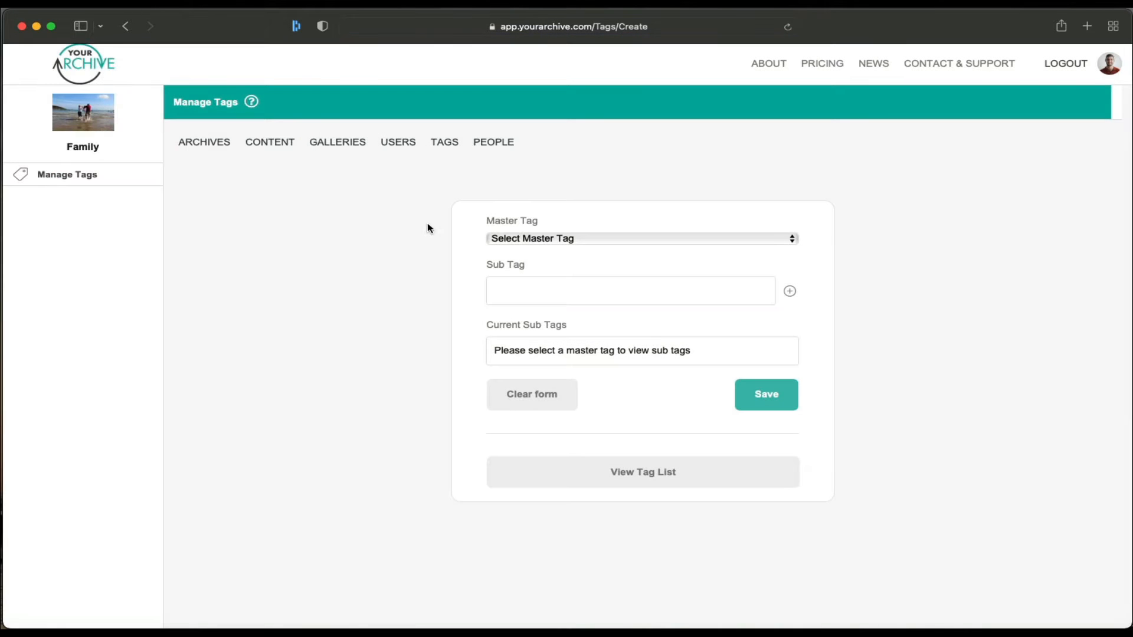
# Step: Add 'Places' as a new master tag from the Master Tag list
pyautogui.click(525, 239)
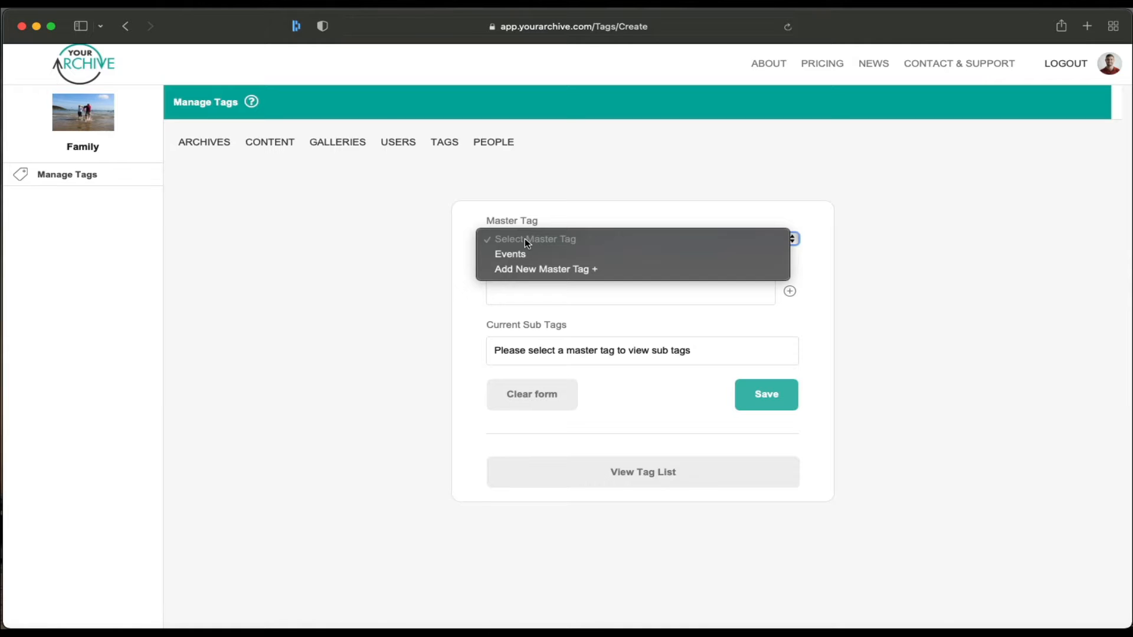
pyautogui.click(577, 269)
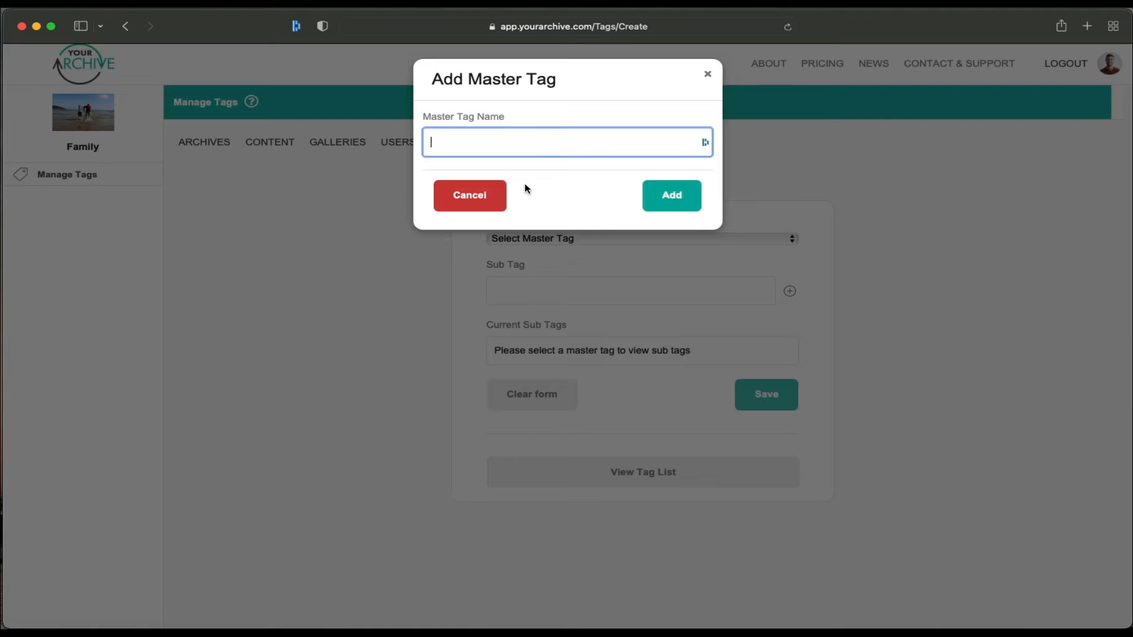
pyautogui.write('Places')
pyautogui.click(665, 190)
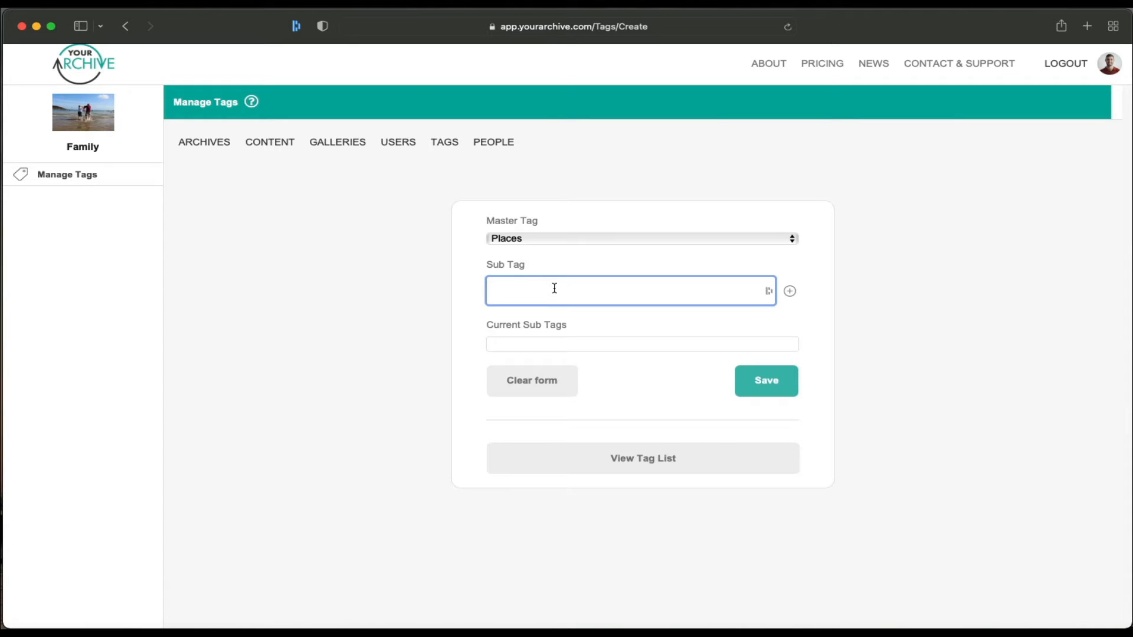
# Step: Add sub-tags UK, Spain, Beach and Pool to Places and save
pyautogui.write('UK')
pyautogui.press('Return')
pyautogui.write('Sp')
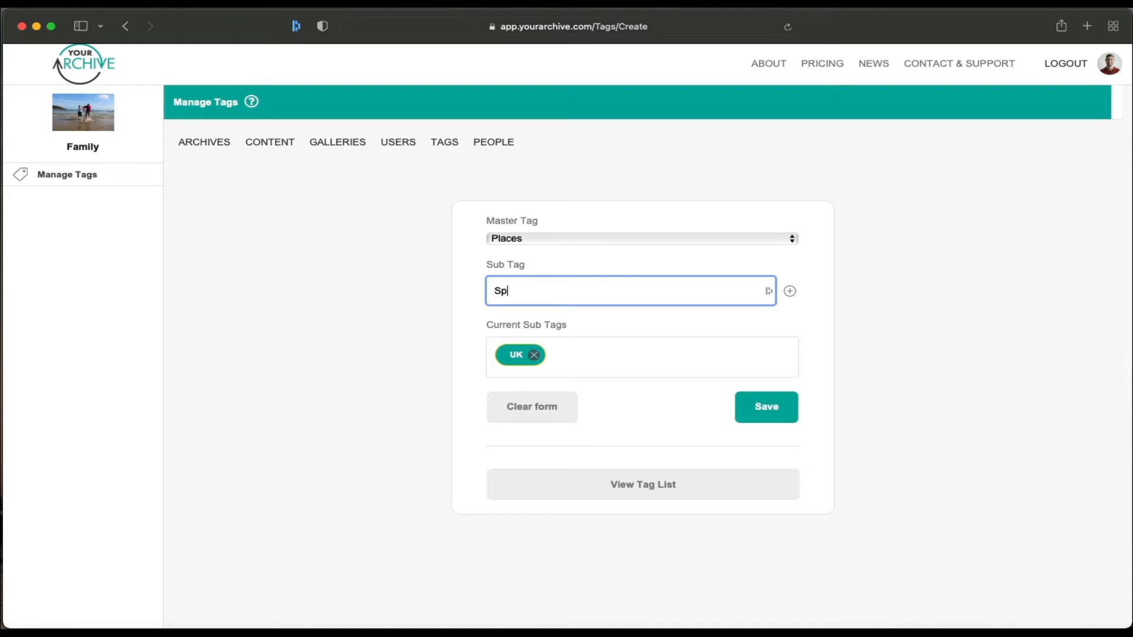
pyautogui.write('ain')
pyautogui.press('Return')
pyautogui.write('Beach')
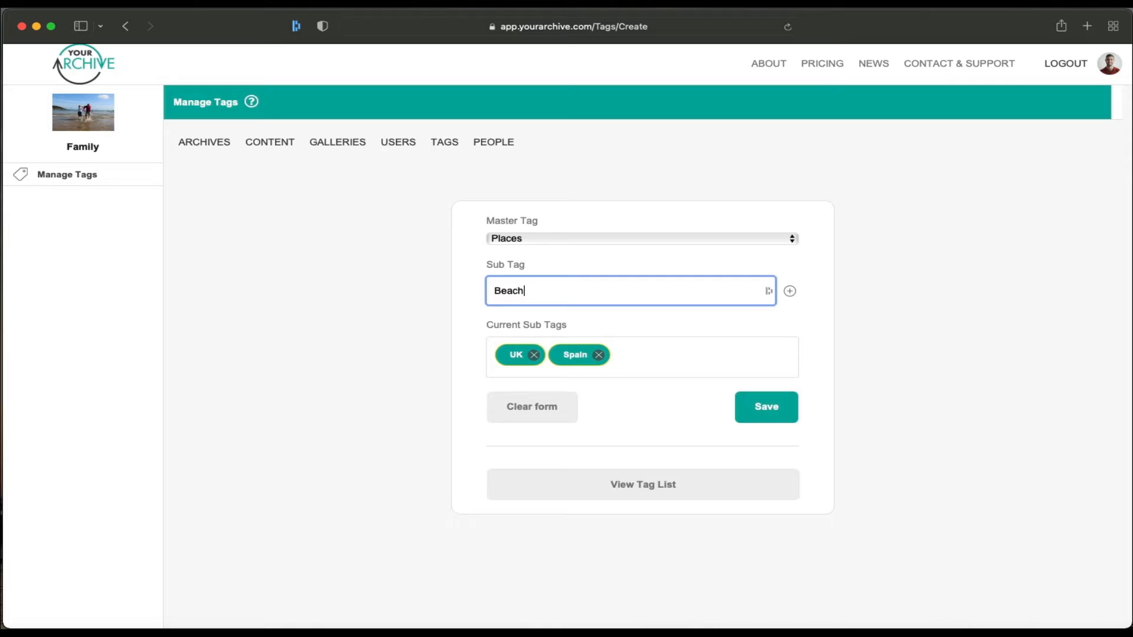
pyautogui.press('Return')
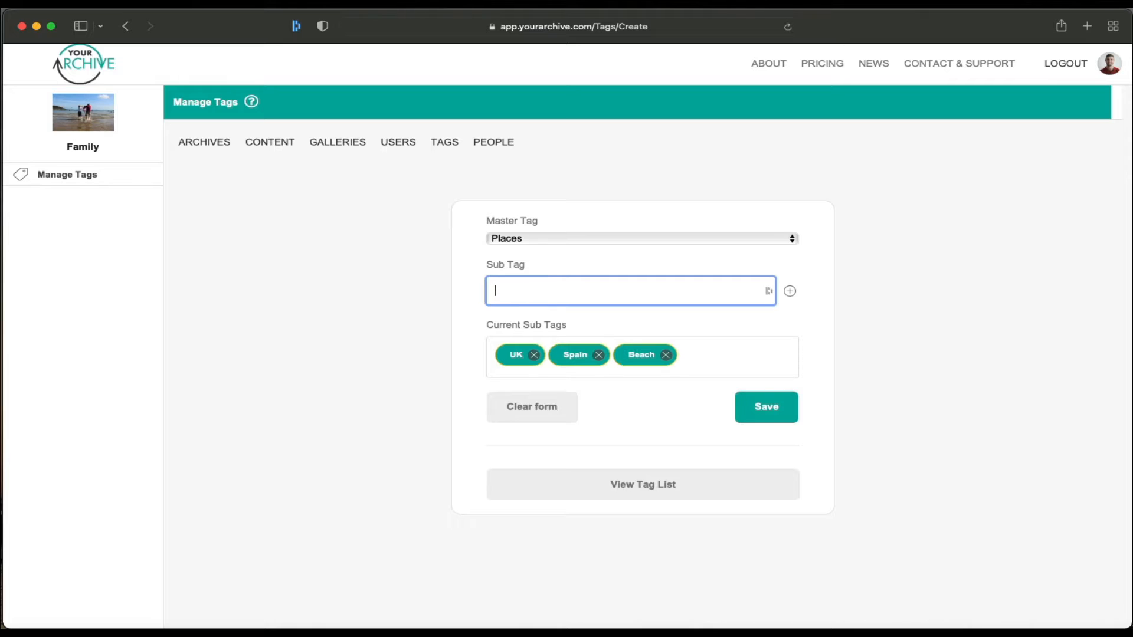
pyautogui.write('Pool')
pyautogui.click(789, 292)
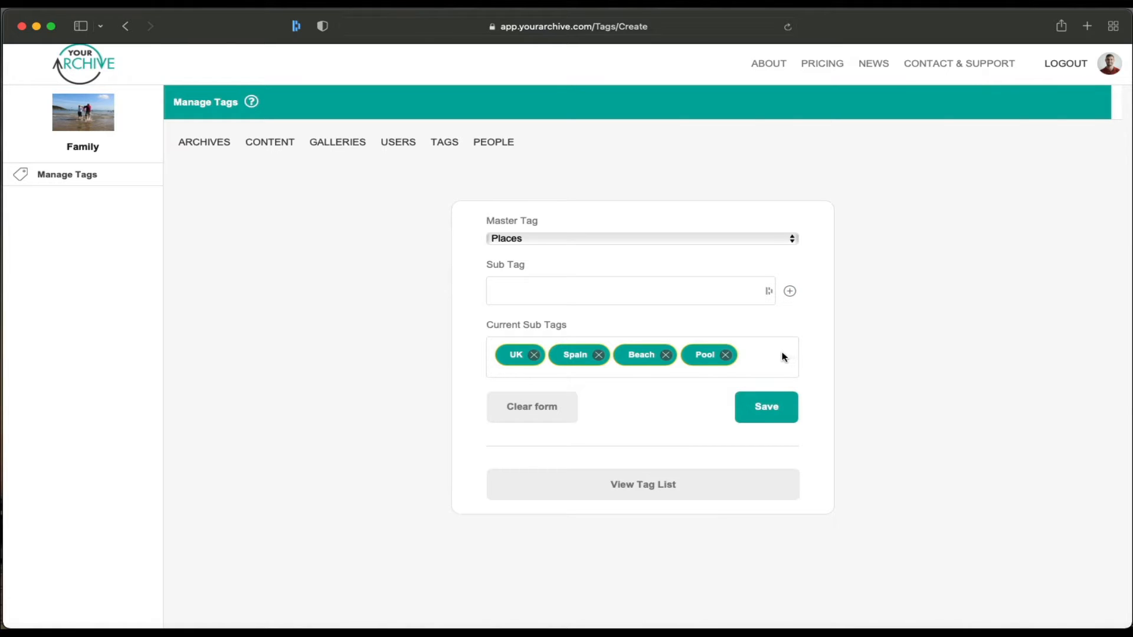
pyautogui.click(779, 411)
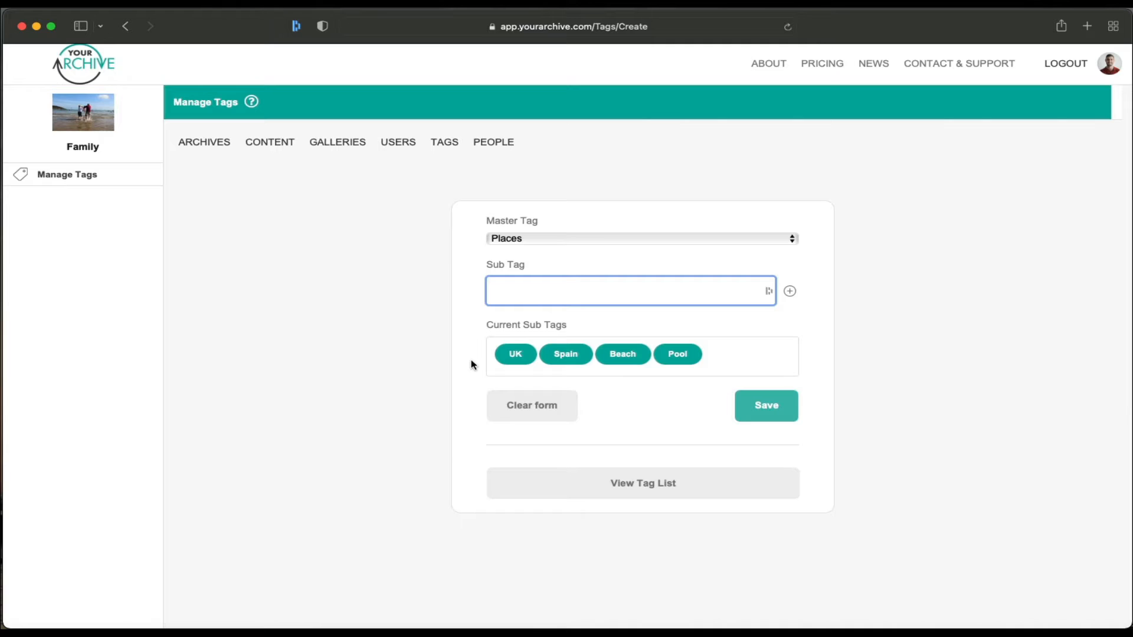
# Step: Abandon a second master tag and return to the Family archive content
pyautogui.click(512, 239)
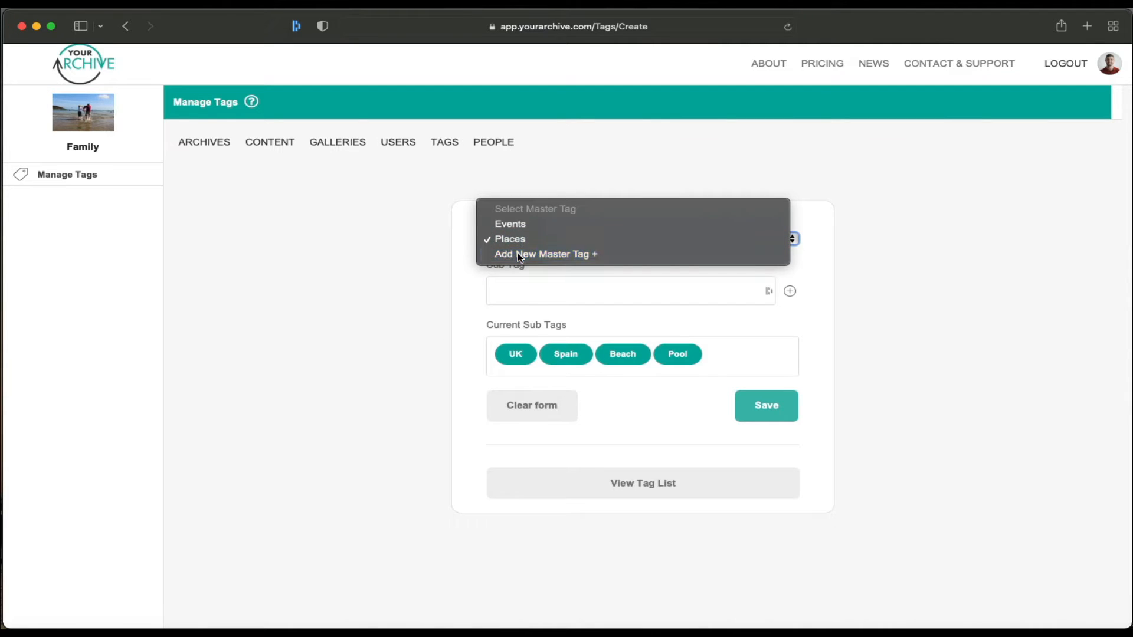
pyautogui.click(517, 254)
pyautogui.click(464, 209)
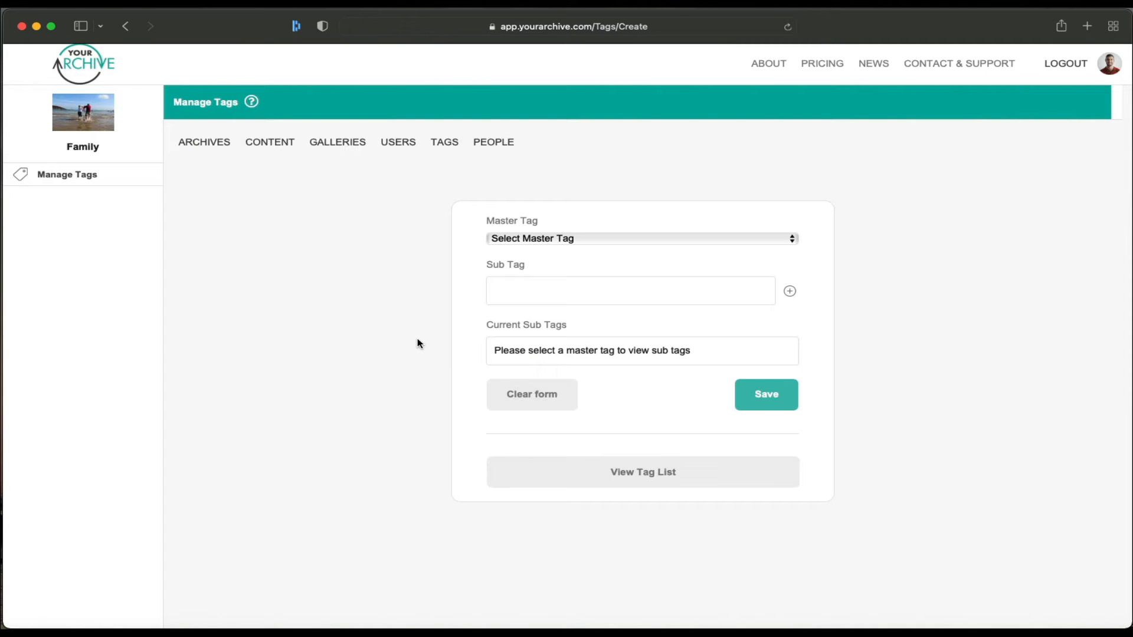
pyautogui.click(281, 146)
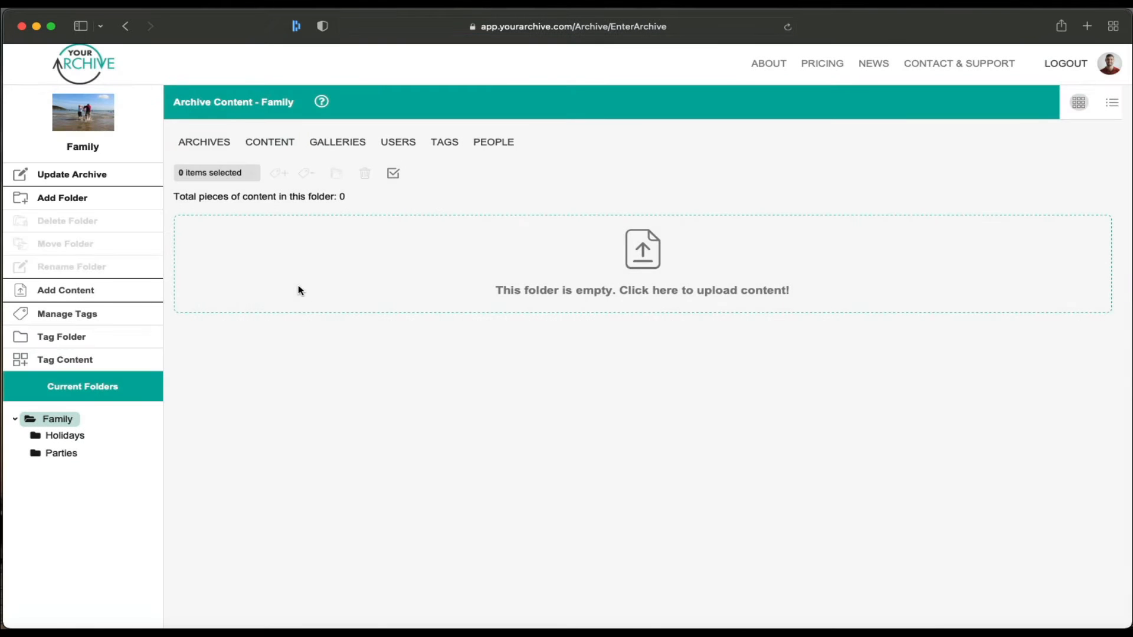
# Step: Open the Holidays folder and check which of its five photos lack tags
pyautogui.click(75, 436)
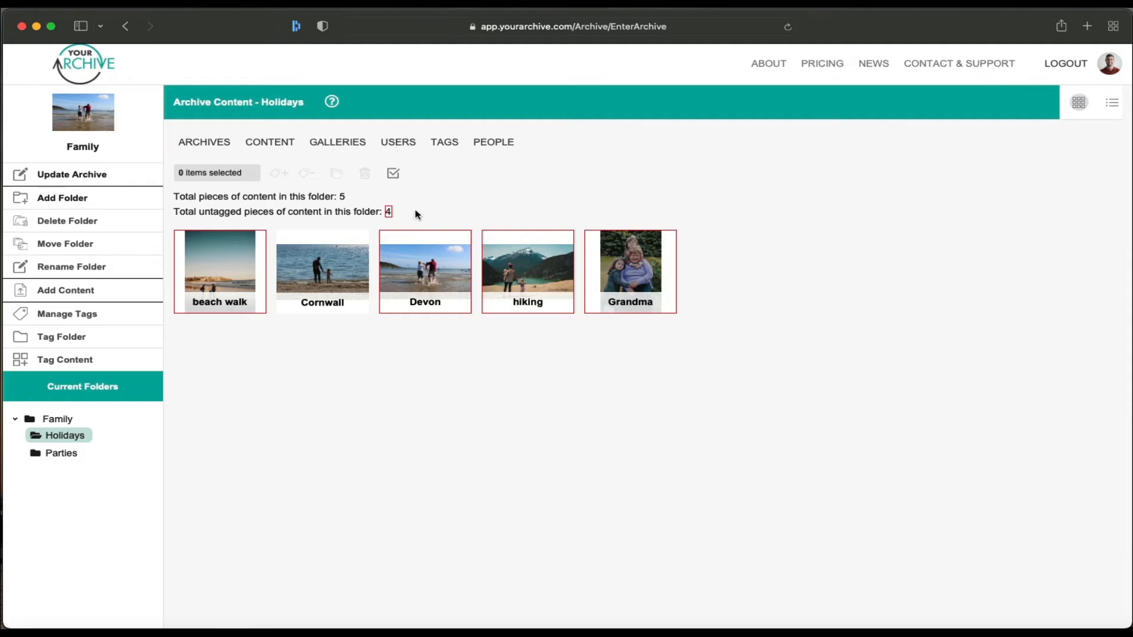
pyautogui.moveTo(316, 263)
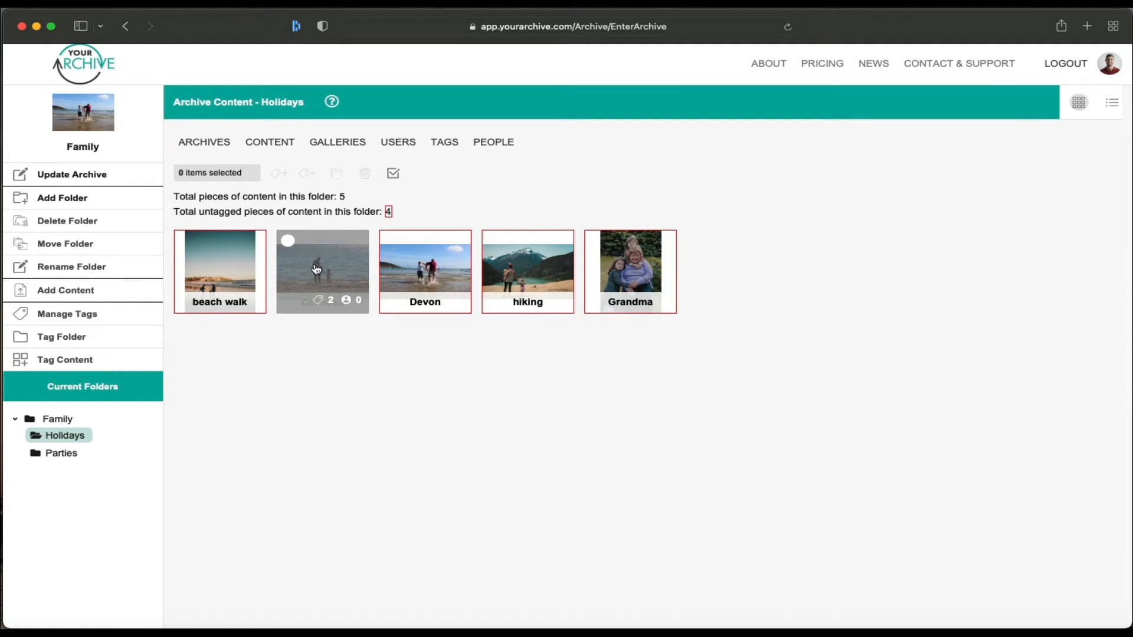
pyautogui.moveTo(423, 259)
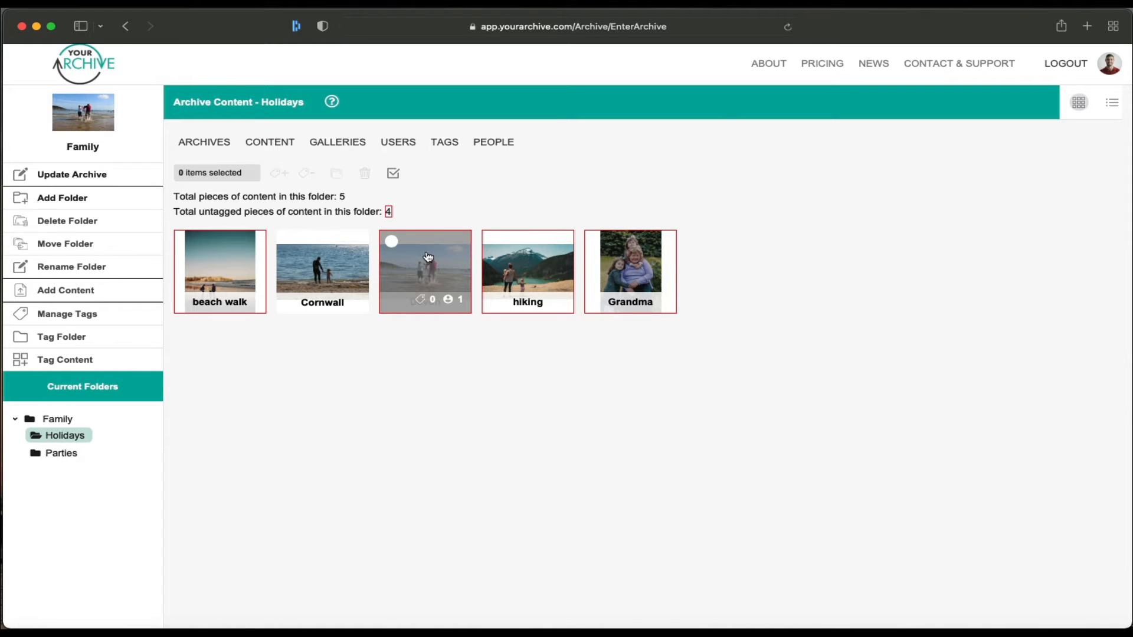
pyautogui.moveTo(544, 276)
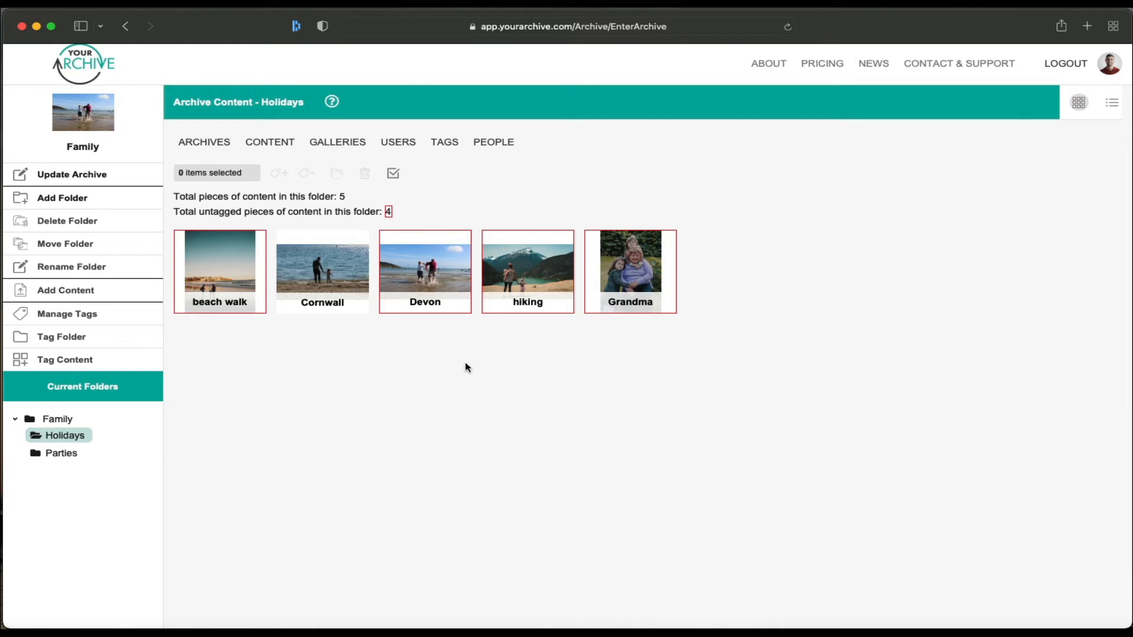
# Step: Select the beach walk, Devon, hiking and Grandma photos
pyautogui.click(394, 180)
pyautogui.click(394, 177)
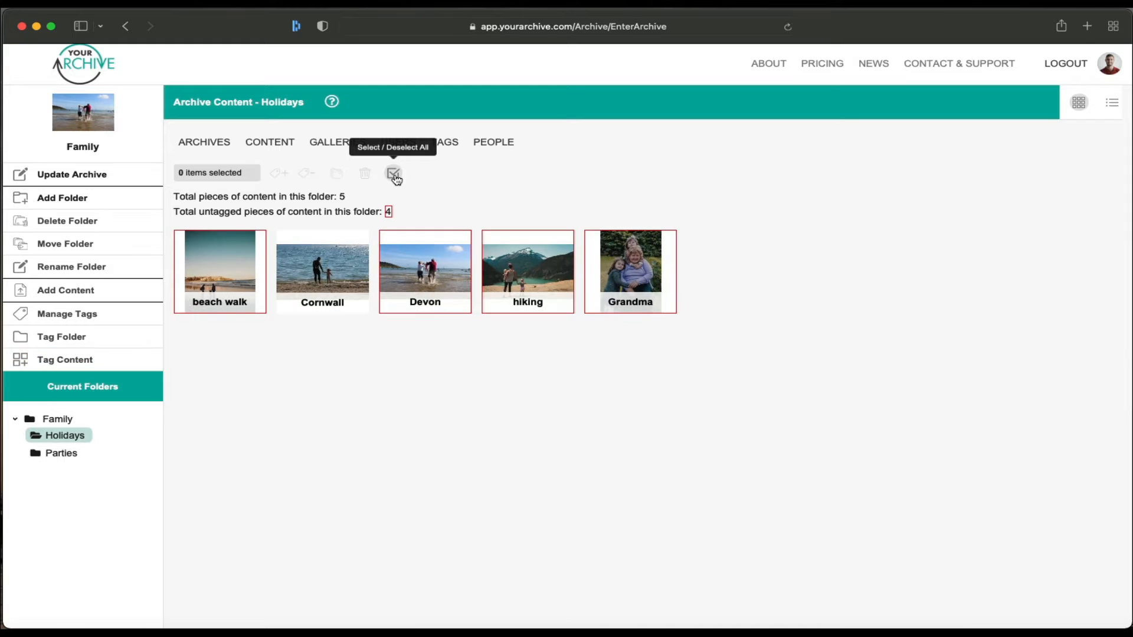
pyautogui.click(187, 242)
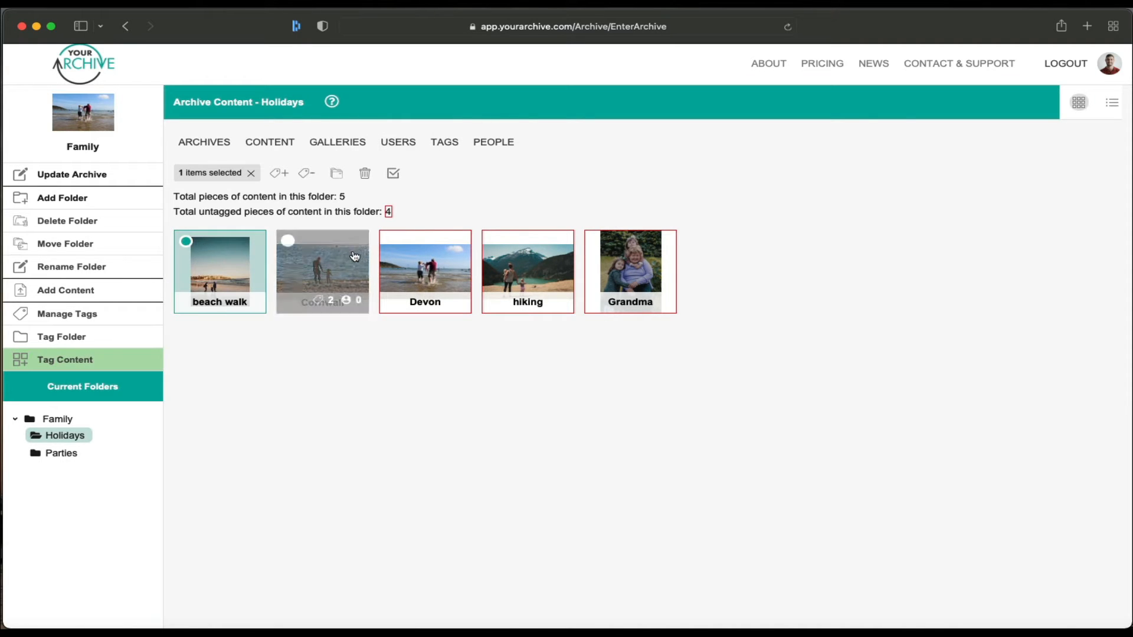
pyautogui.click(391, 242)
pyautogui.click(499, 244)
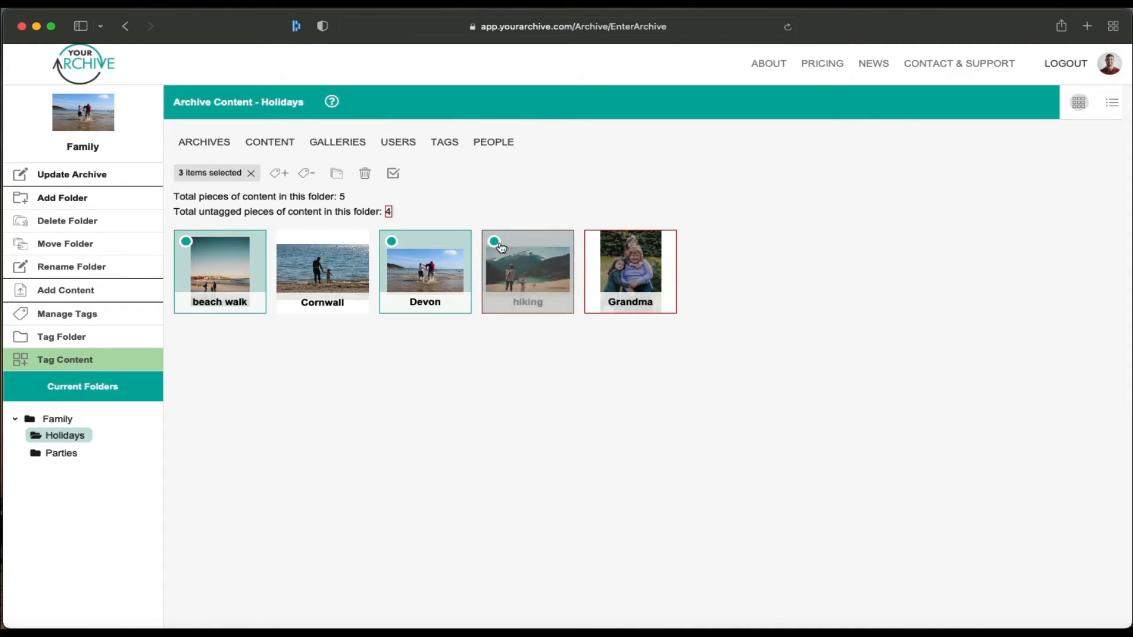
pyautogui.click(602, 244)
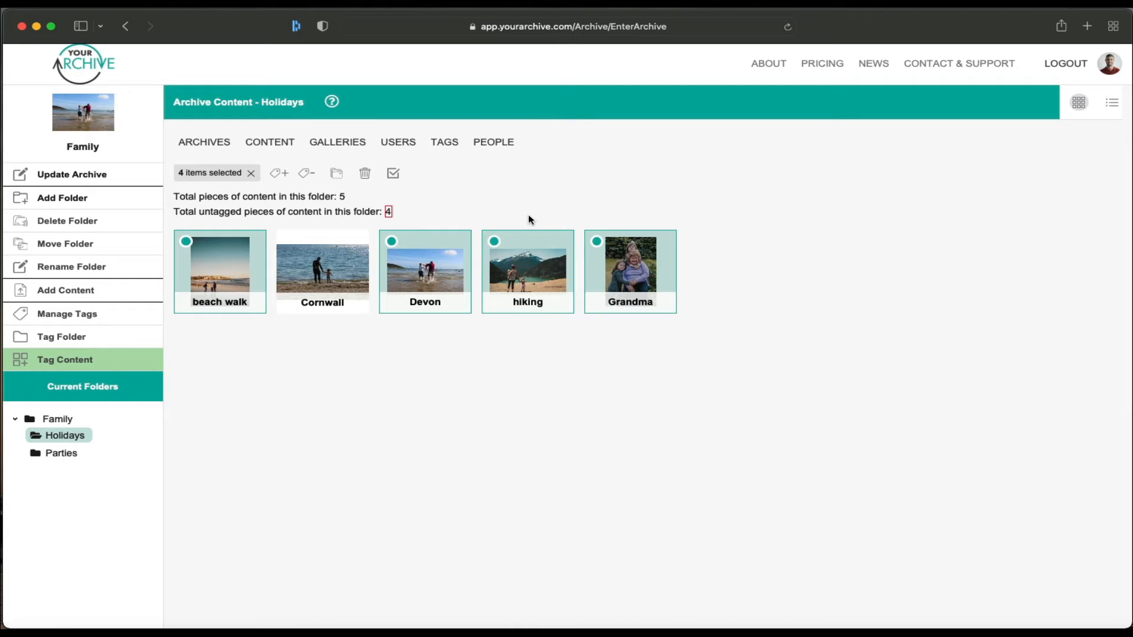
# Step: Tag the four selected photos with Events › Holidays
pyautogui.click(287, 178)
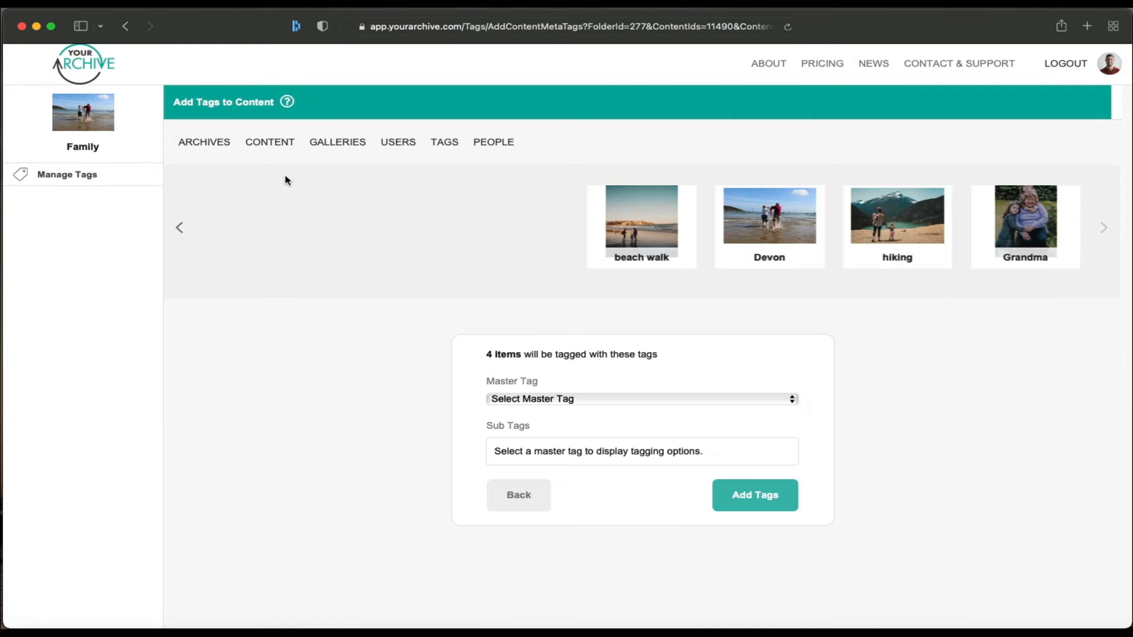
pyautogui.click(537, 398)
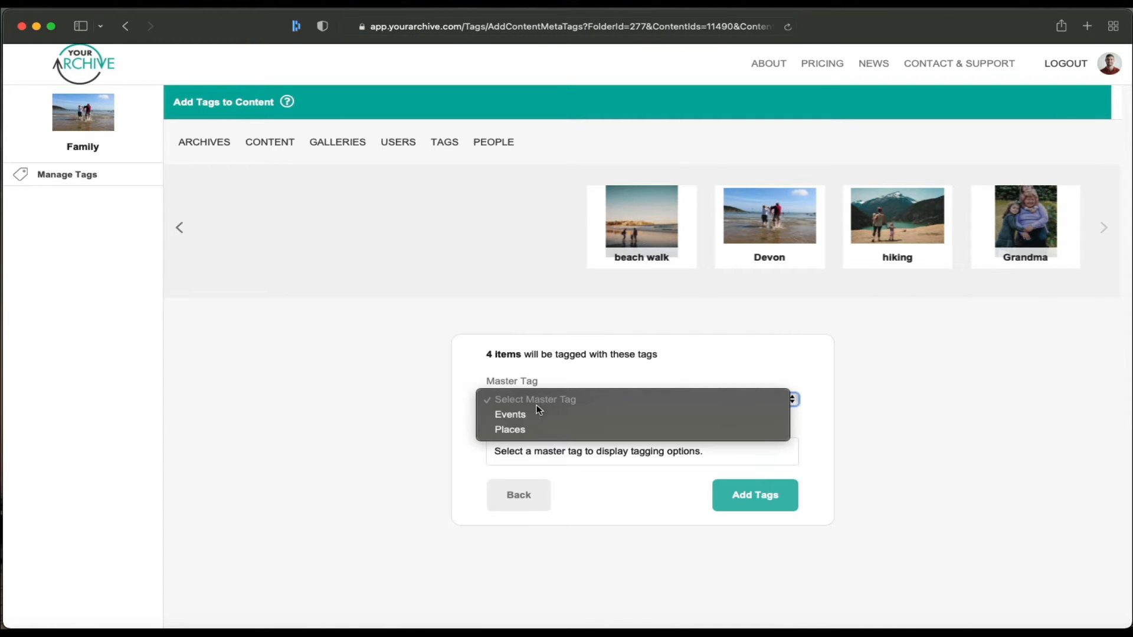
pyautogui.click(537, 415)
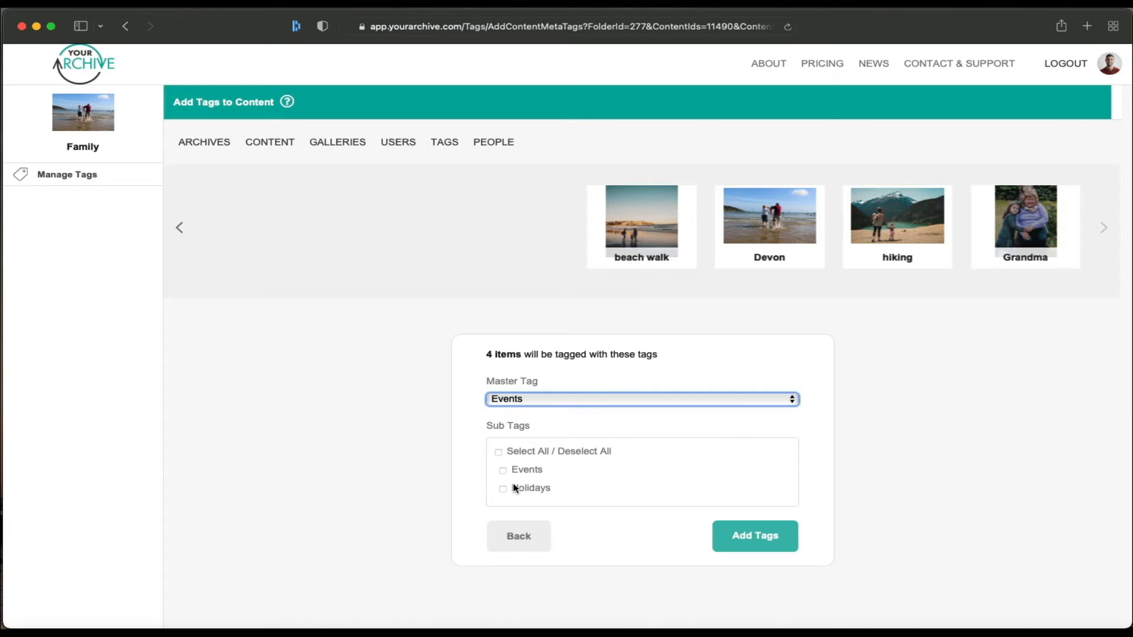
pyautogui.click(511, 489)
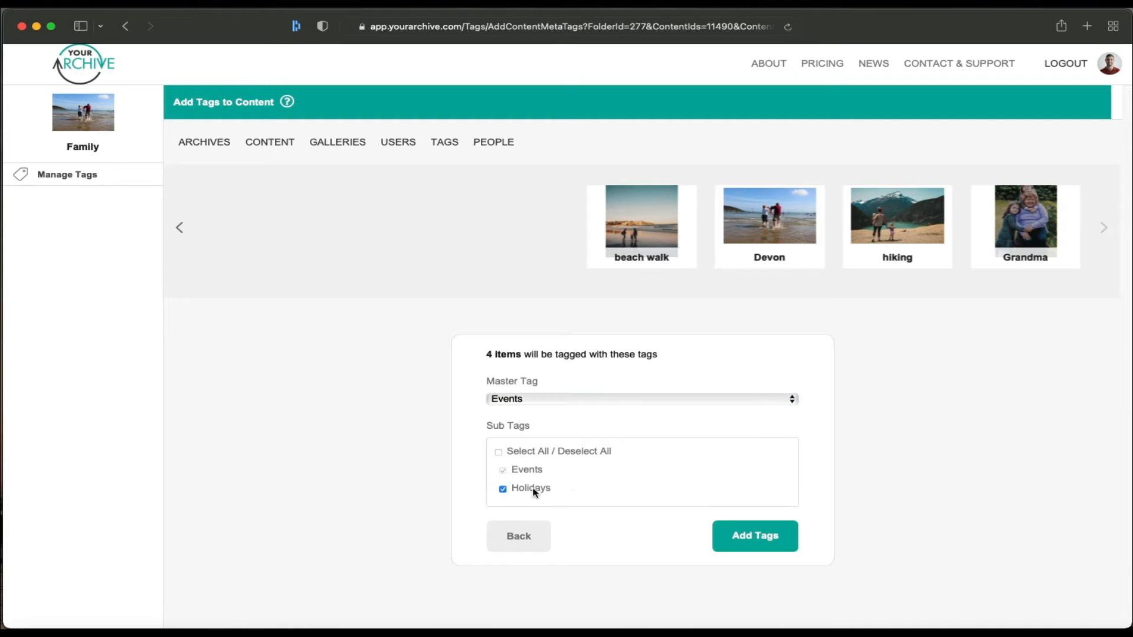
pyautogui.click(730, 526)
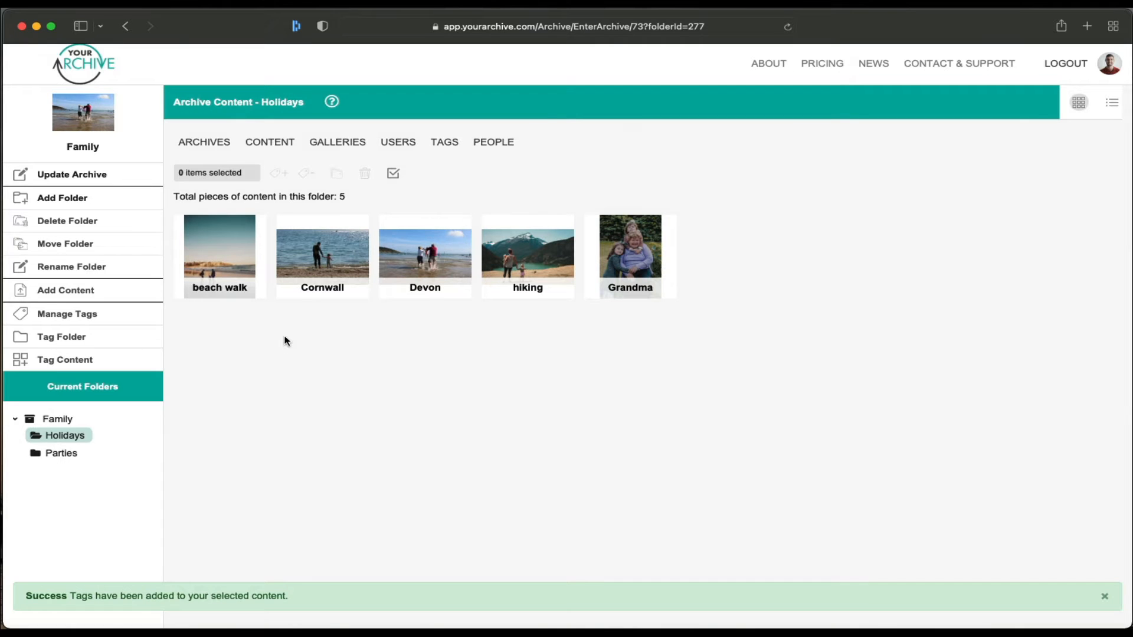
# Step: Open the beach walk photo's details and start adding tags to it
pyautogui.click(214, 244)
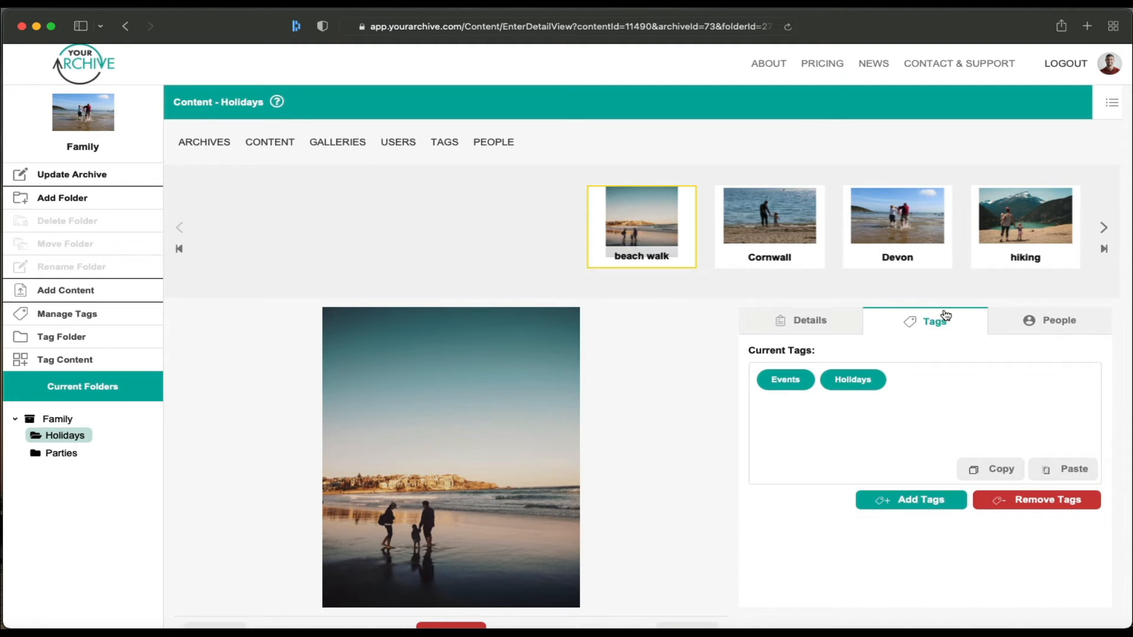
pyautogui.click(912, 497)
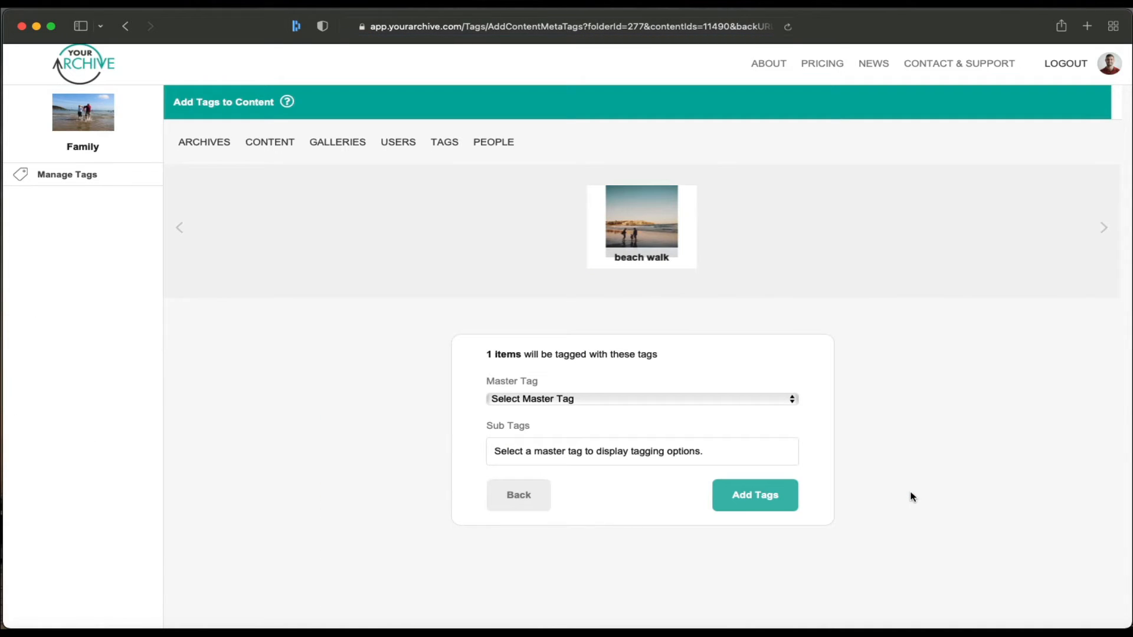
# Step: Tag beach walk with Places sub-tags UK, Beach and Pool
pyautogui.click(593, 399)
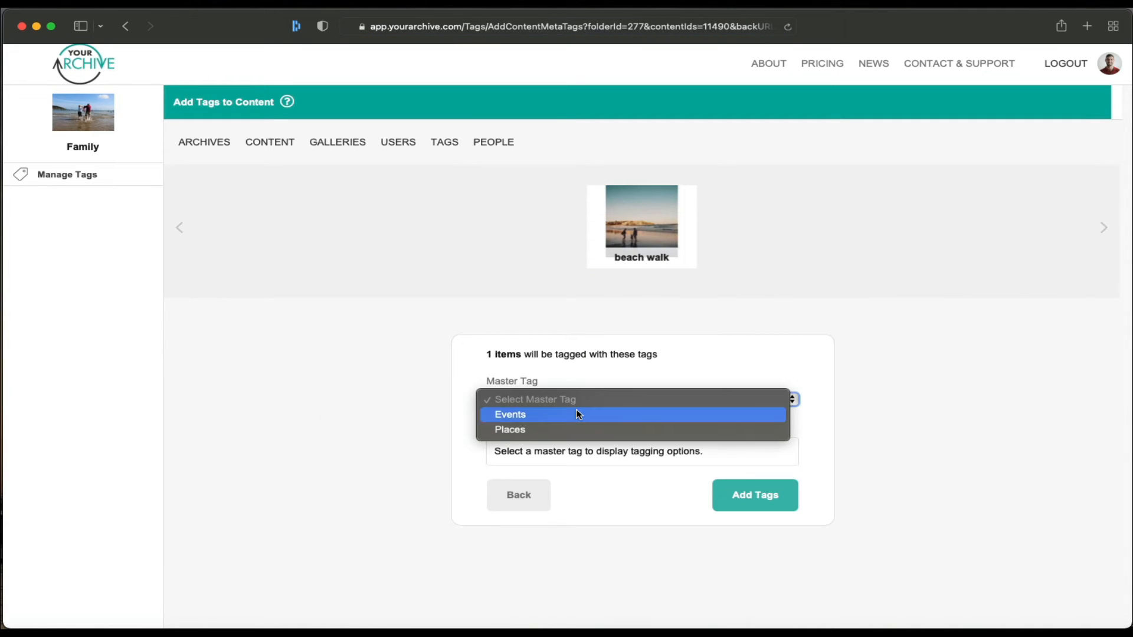
pyautogui.click(576, 429)
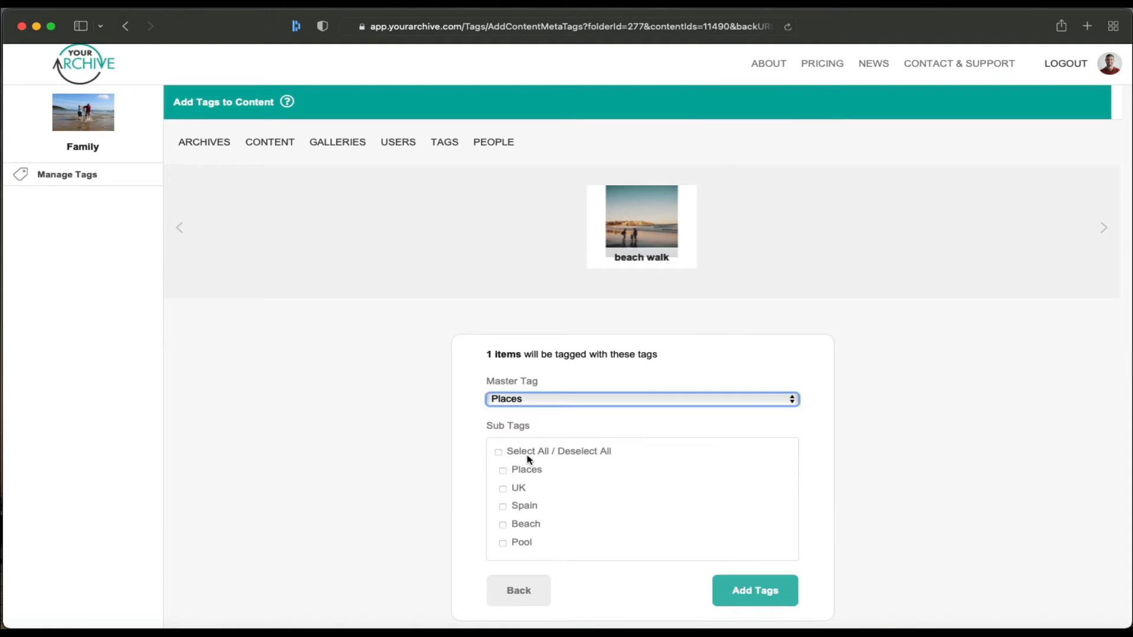
pyautogui.click(505, 490)
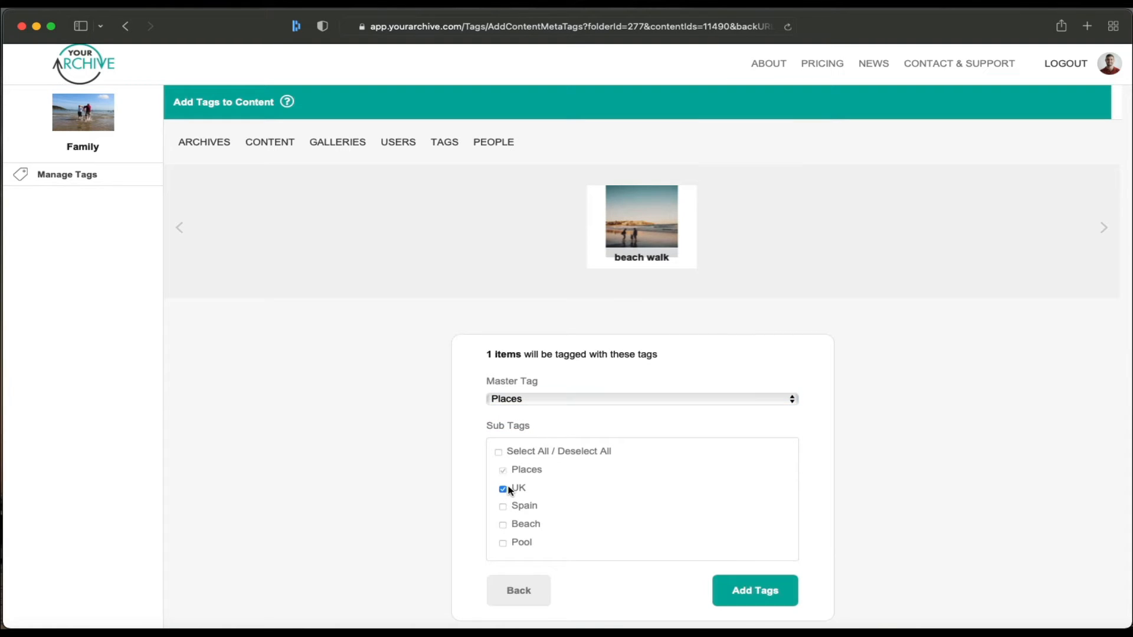
pyautogui.click(508, 524)
pyautogui.click(524, 545)
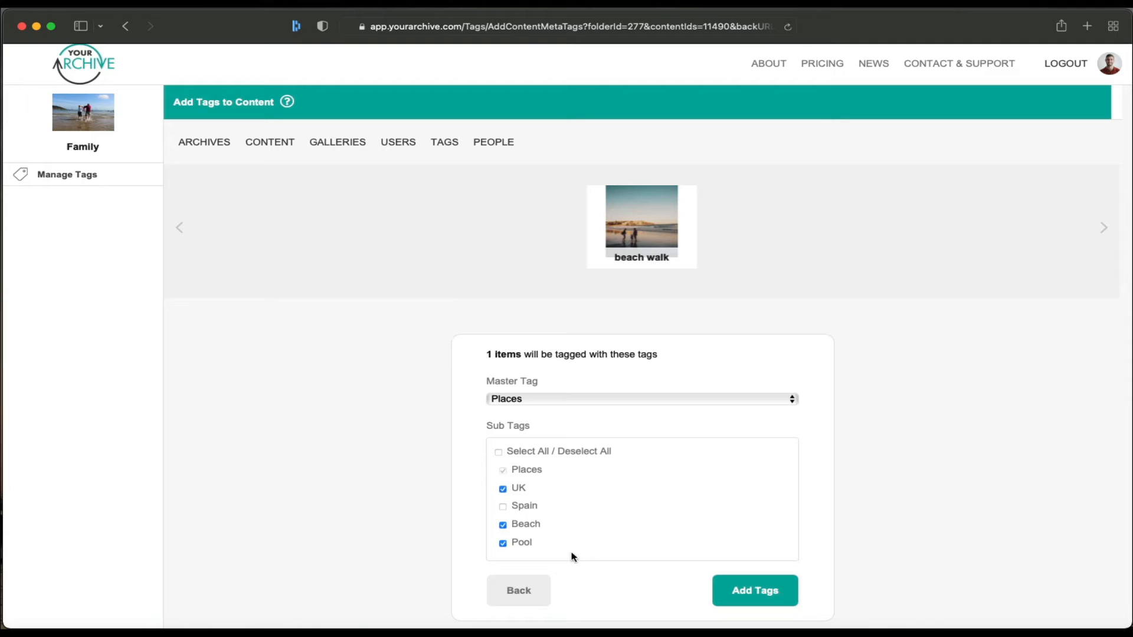
pyautogui.click(758, 586)
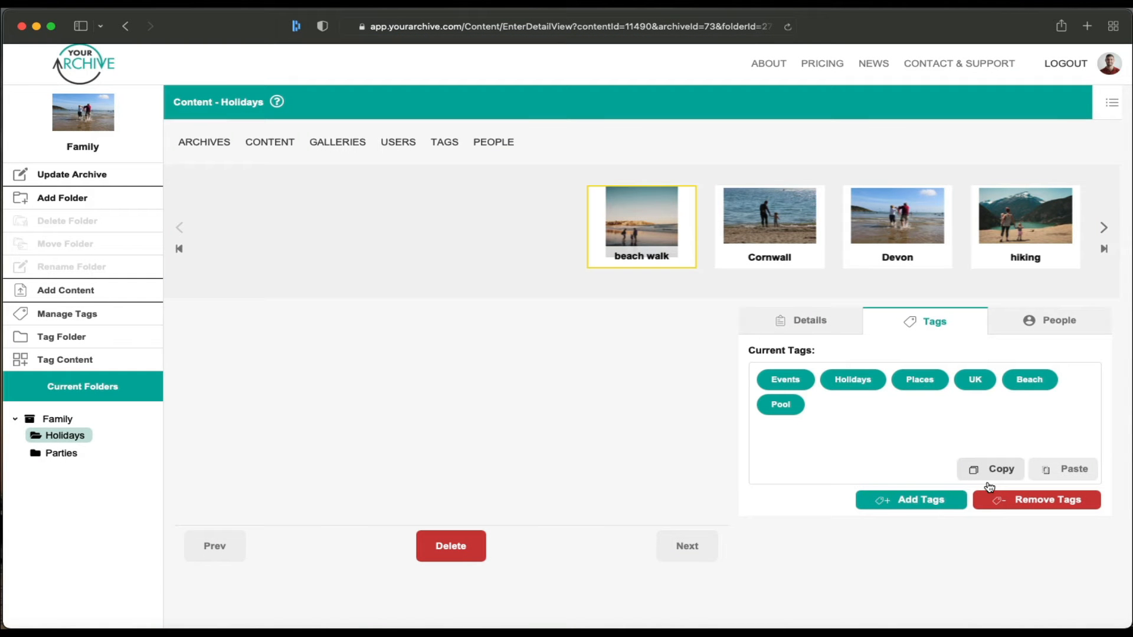
# Step: Remove the Pool tag from the beach walk photo
pyautogui.click(1006, 499)
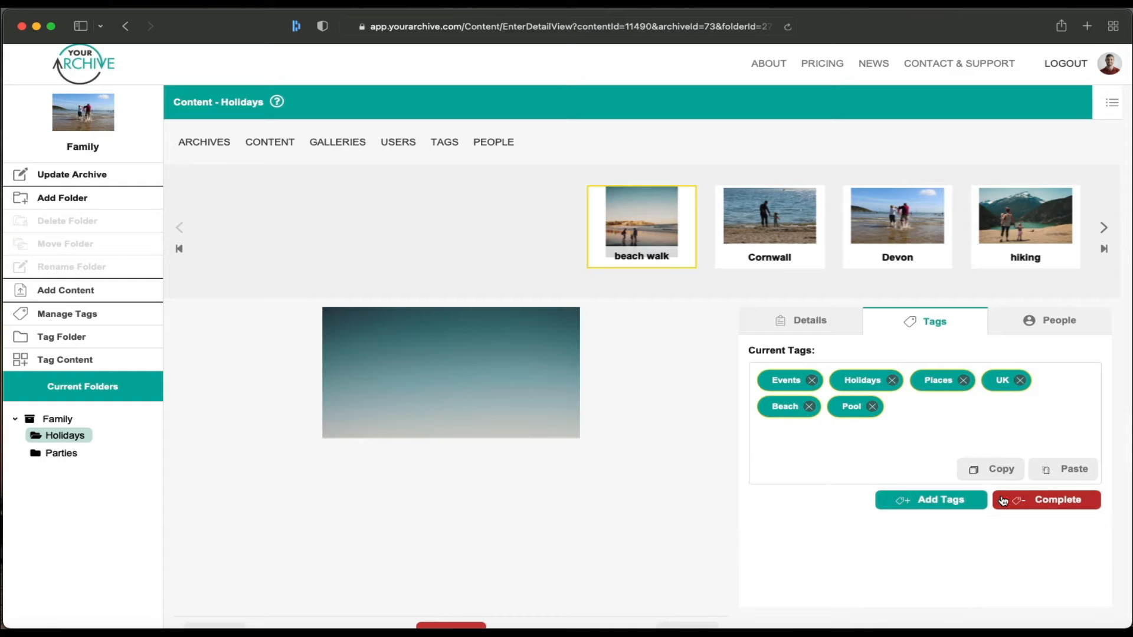
pyautogui.click(871, 408)
pyautogui.click(1053, 500)
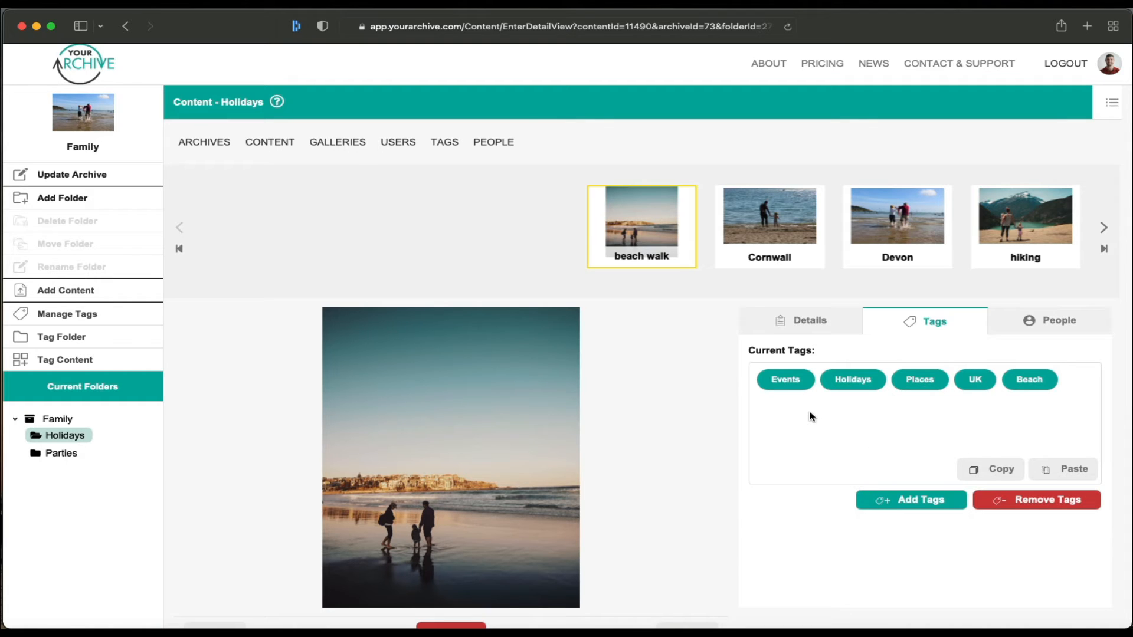
pyautogui.click(891, 501)
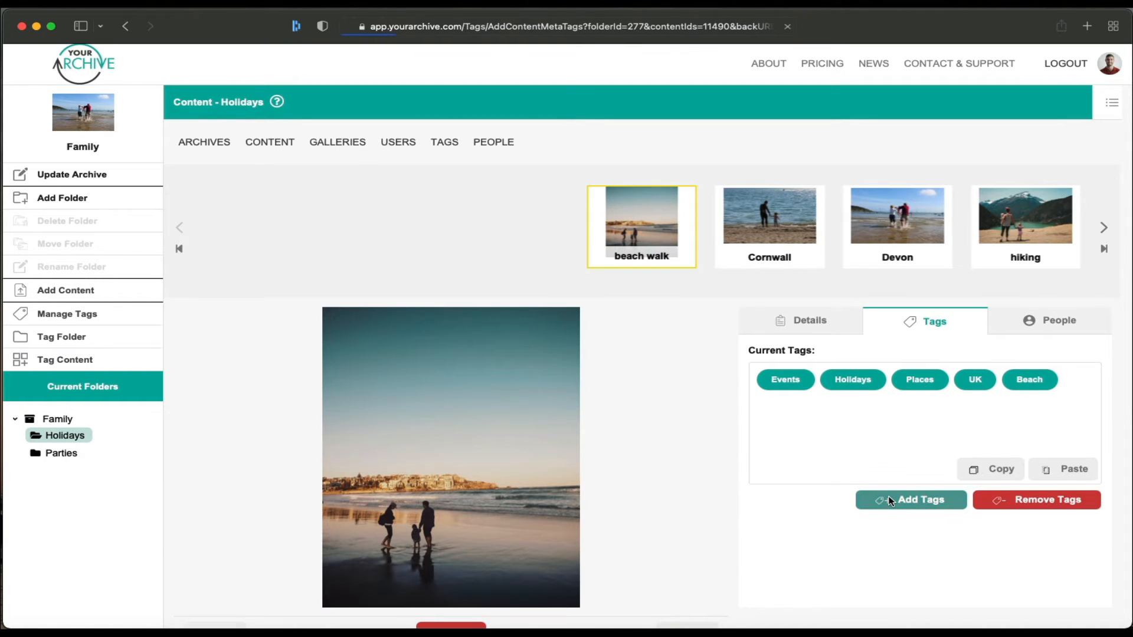
pyautogui.click(519, 495)
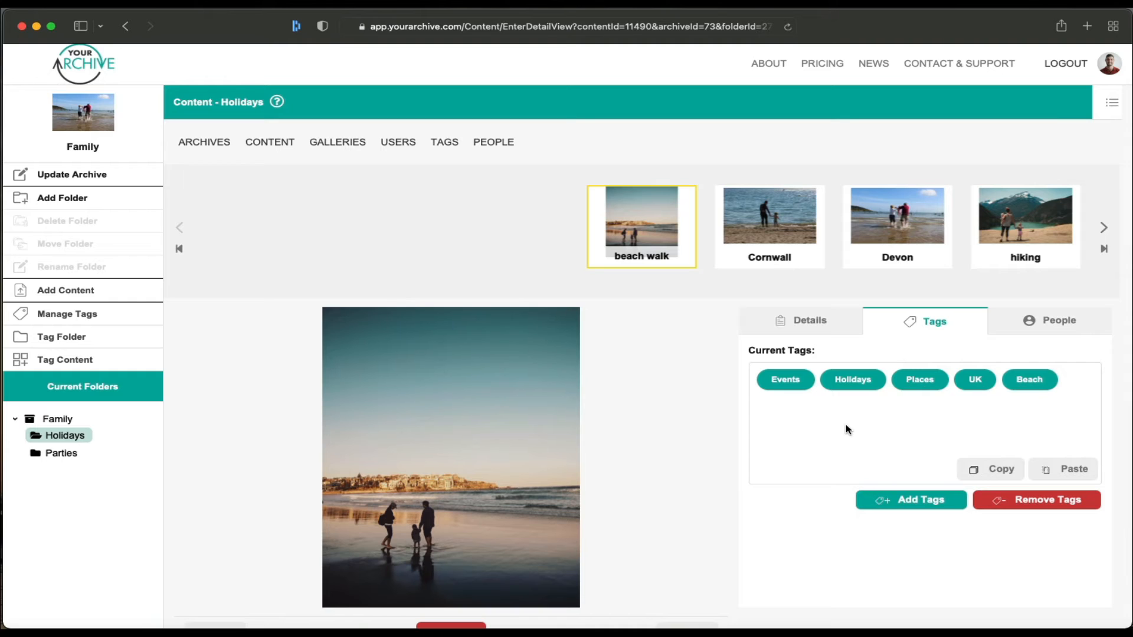
# Step: Copy beach walk's tags onto the Cornwall and Devon photos, then view People
pyautogui.click(996, 469)
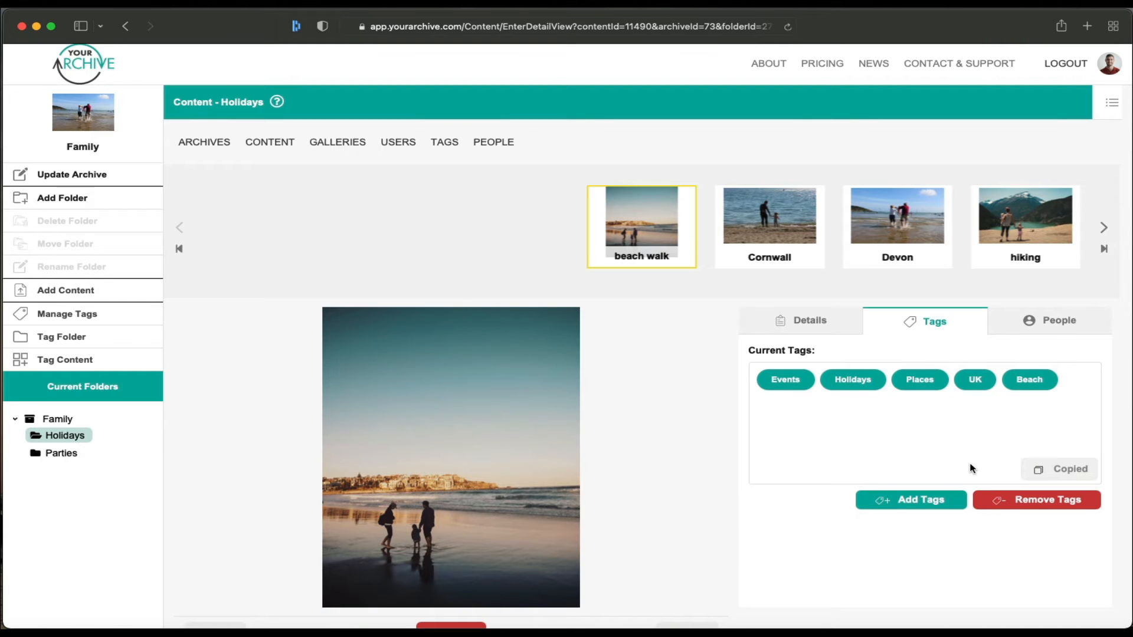
pyautogui.click(764, 230)
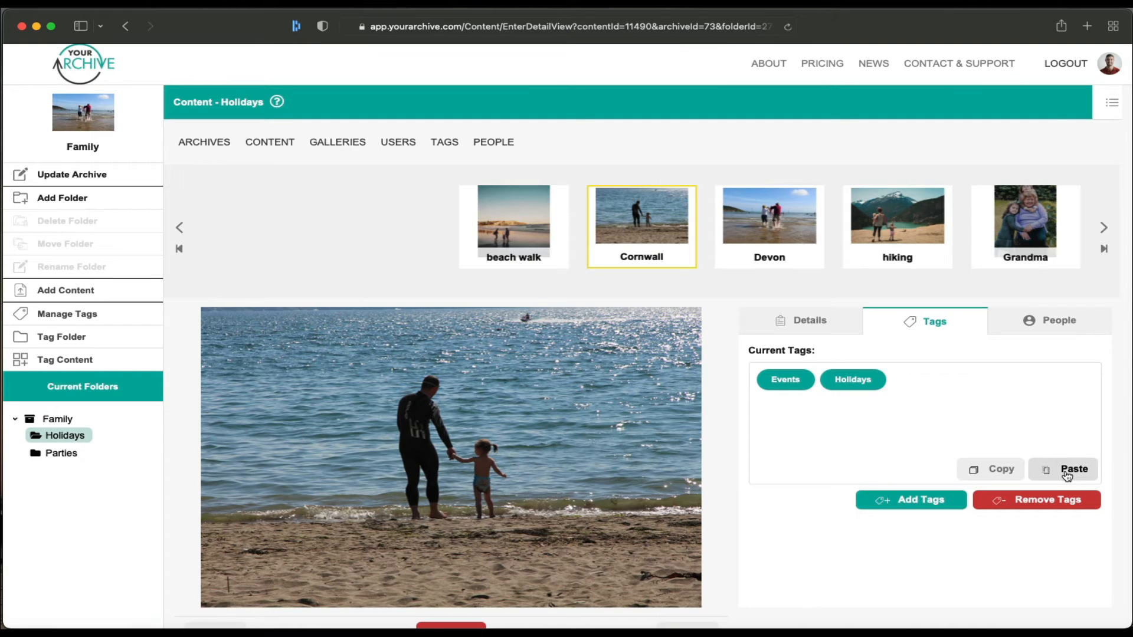
pyautogui.click(1066, 471)
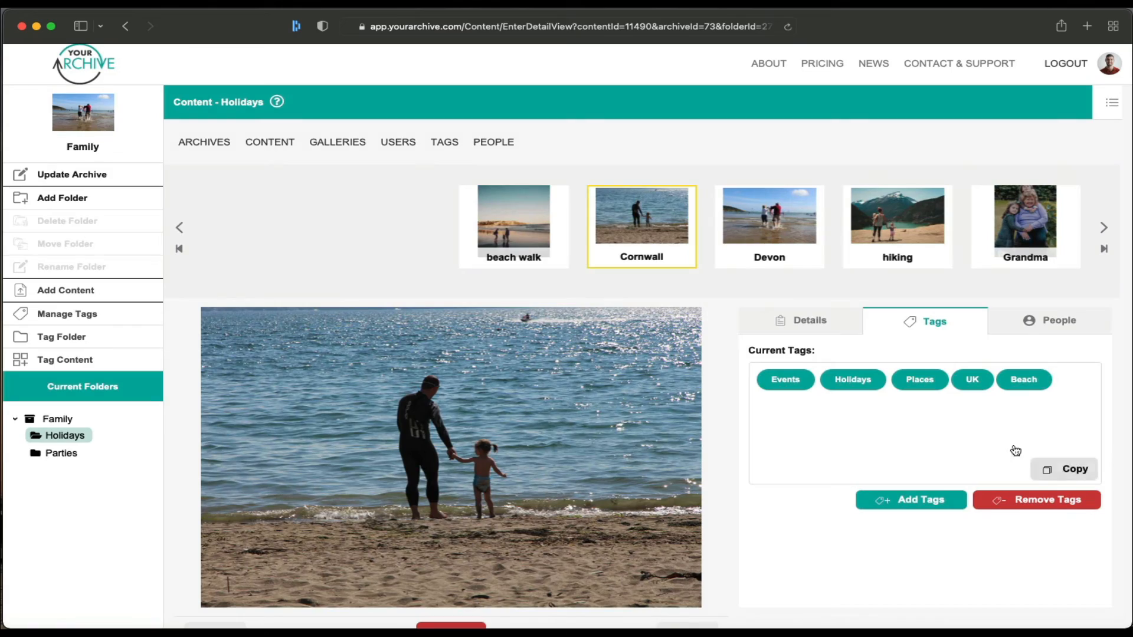
pyautogui.click(757, 228)
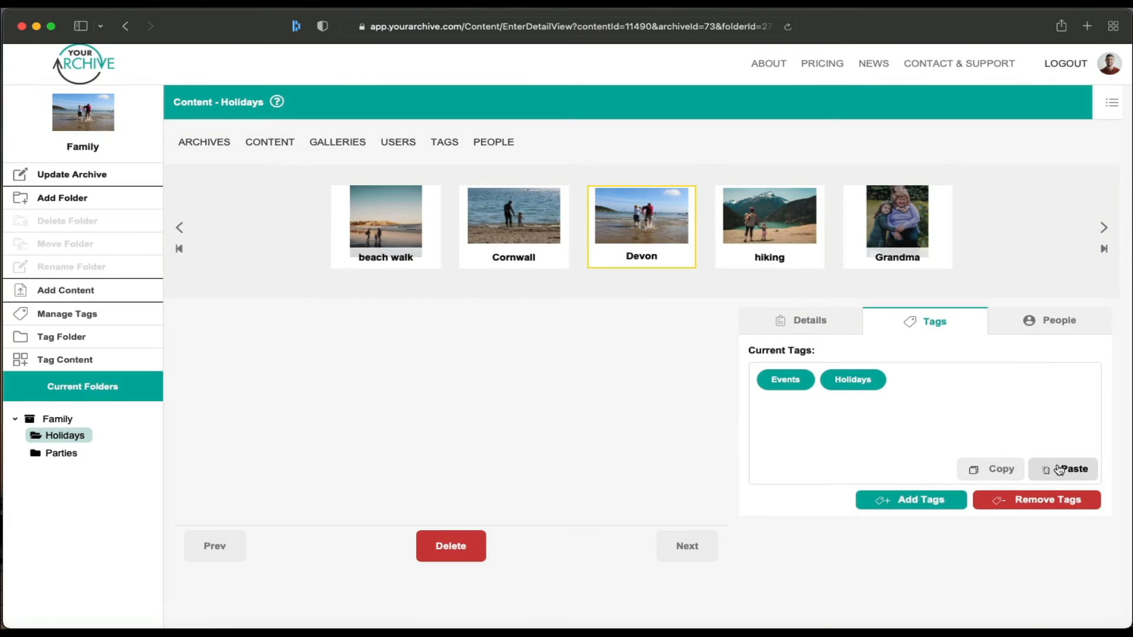
pyautogui.click(1056, 469)
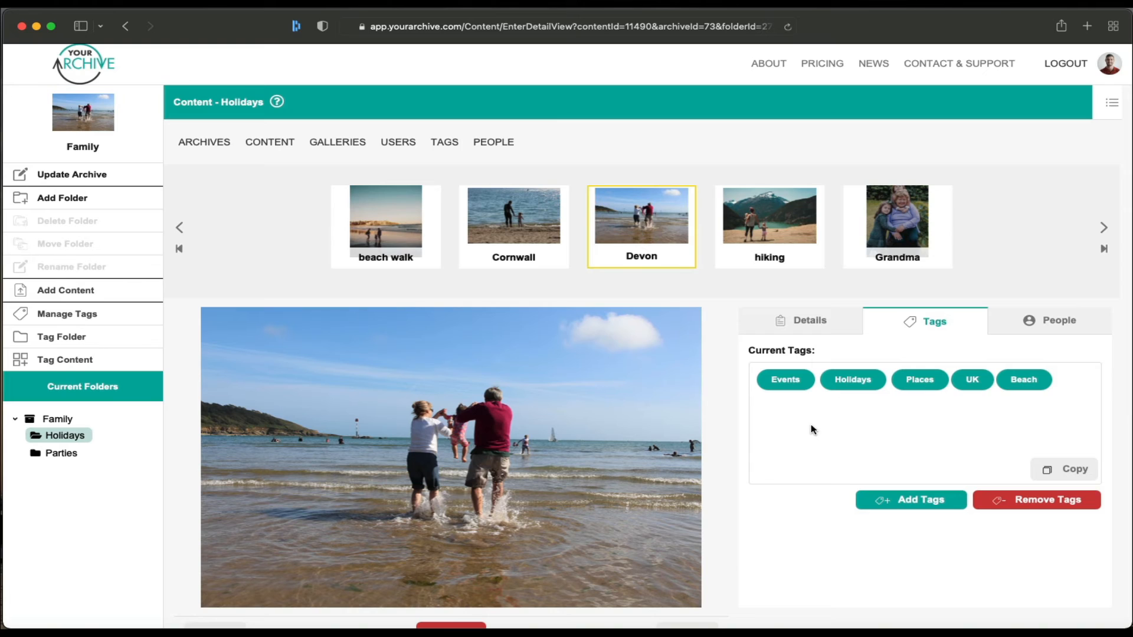
pyautogui.click(494, 143)
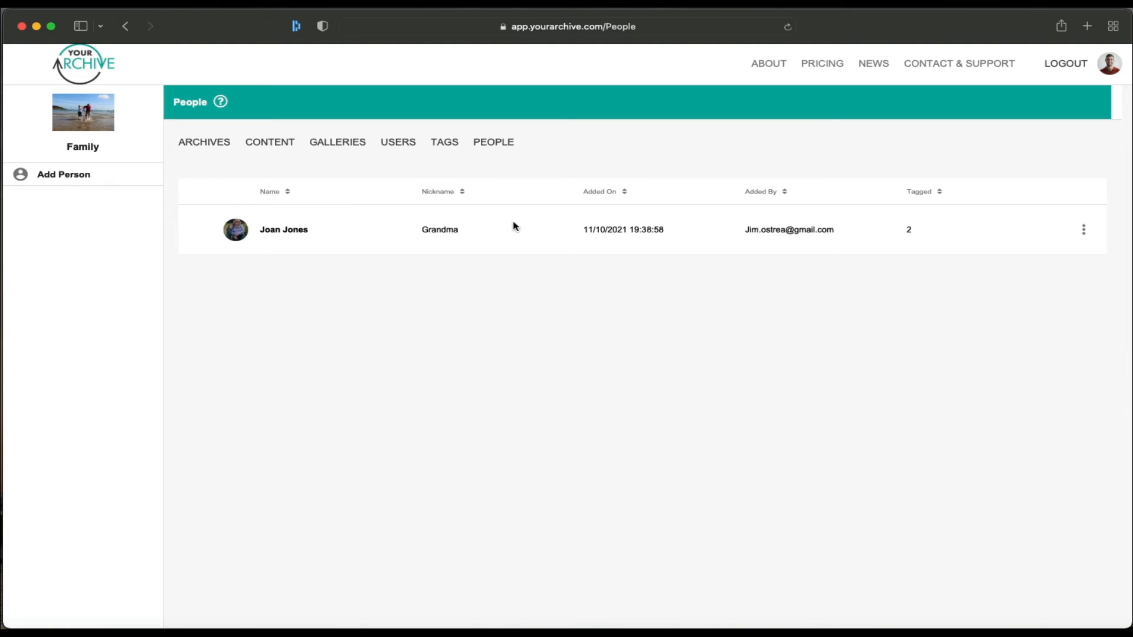
# Step: Add a new person to the archive with their full name and the nickname Grandad
pyautogui.click(85, 175)
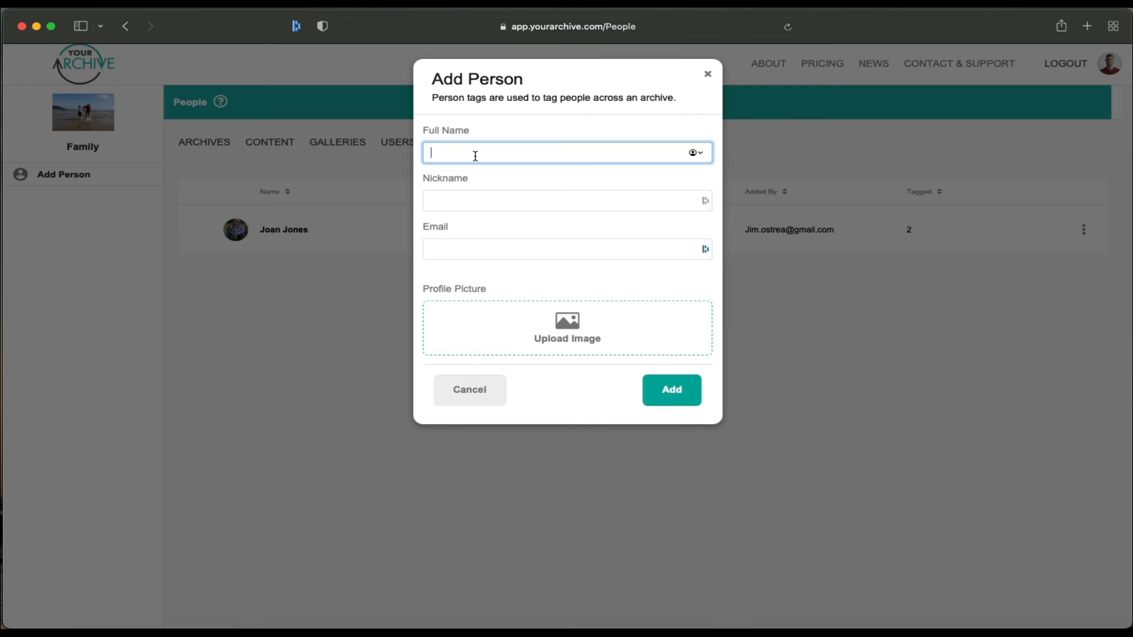
pyautogui.click(497, 202)
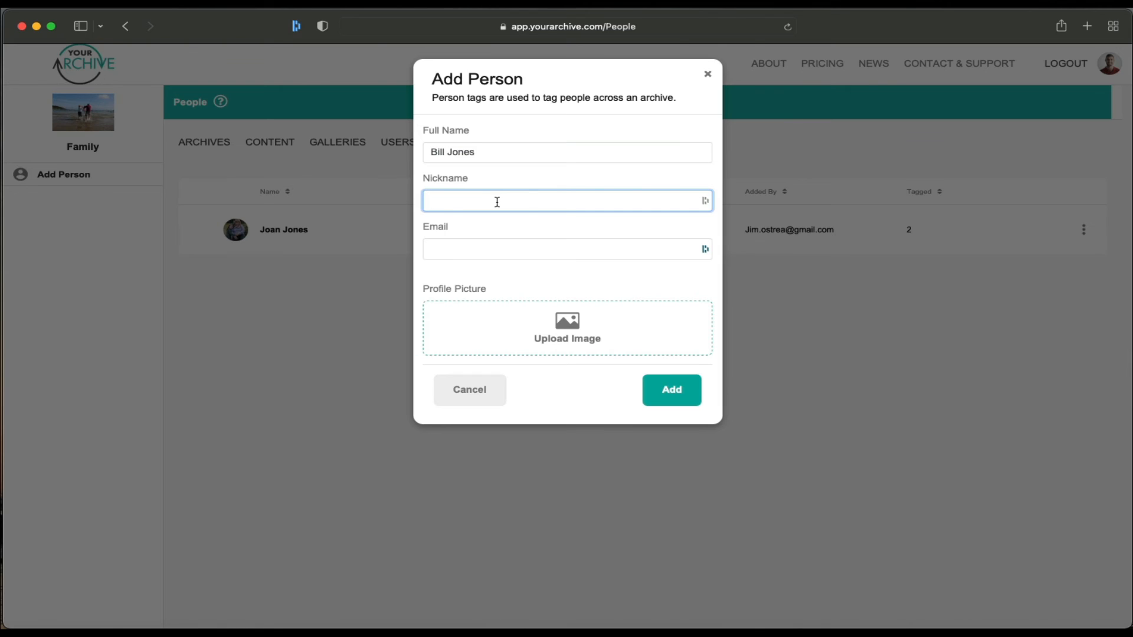
pyautogui.write('Granded')
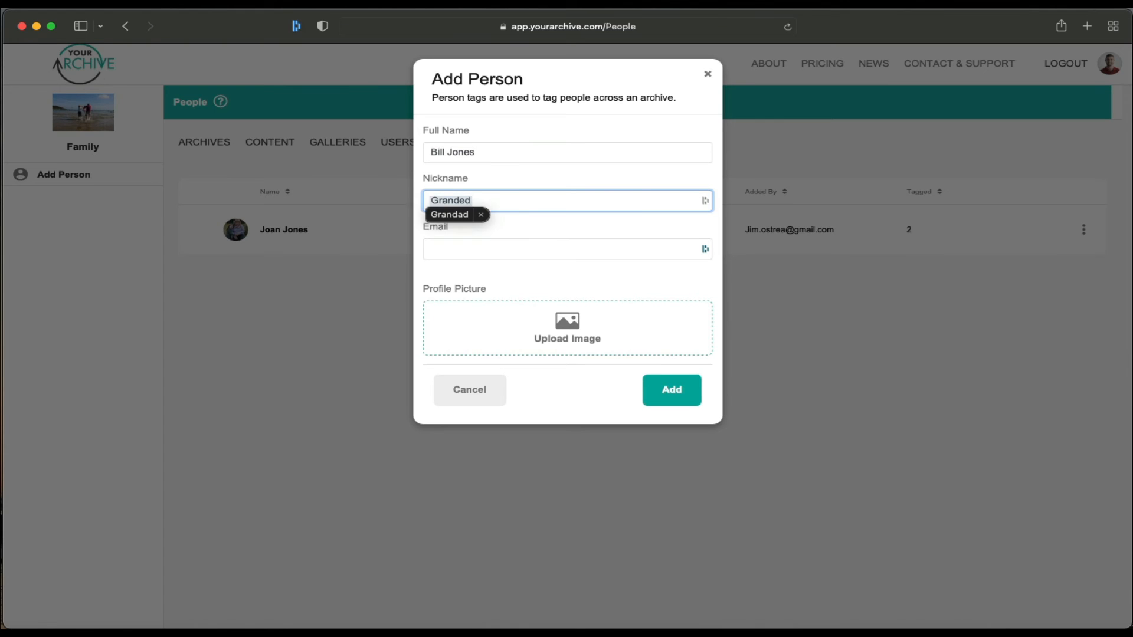
pyautogui.press('BackSpace')
pyautogui.press('BackSpace')
pyautogui.write('ad')
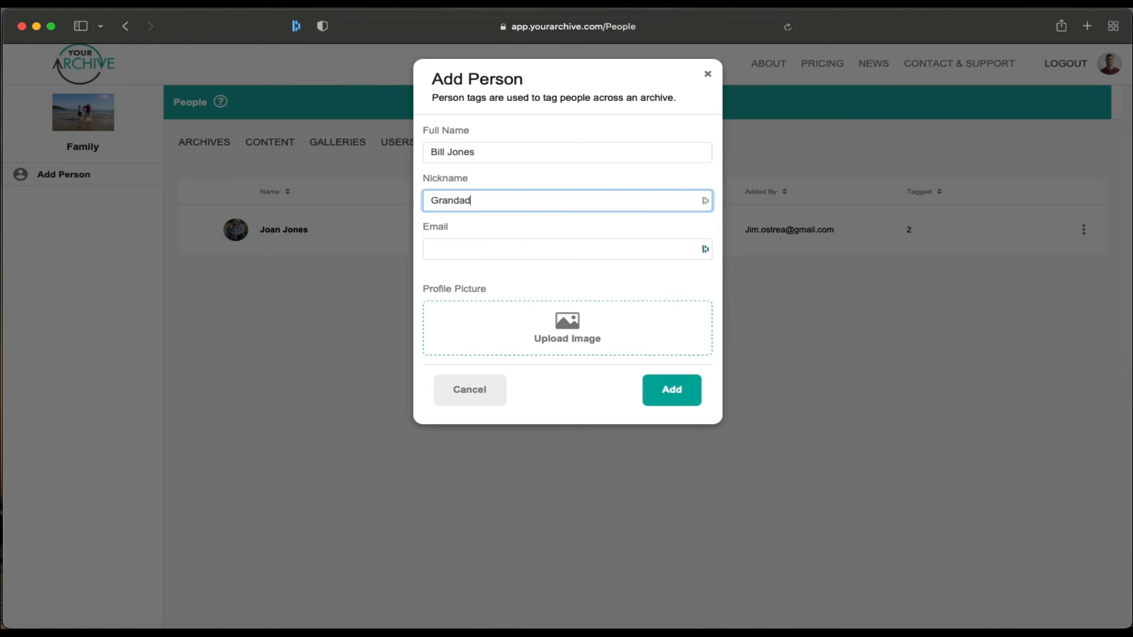
pyautogui.click(680, 389)
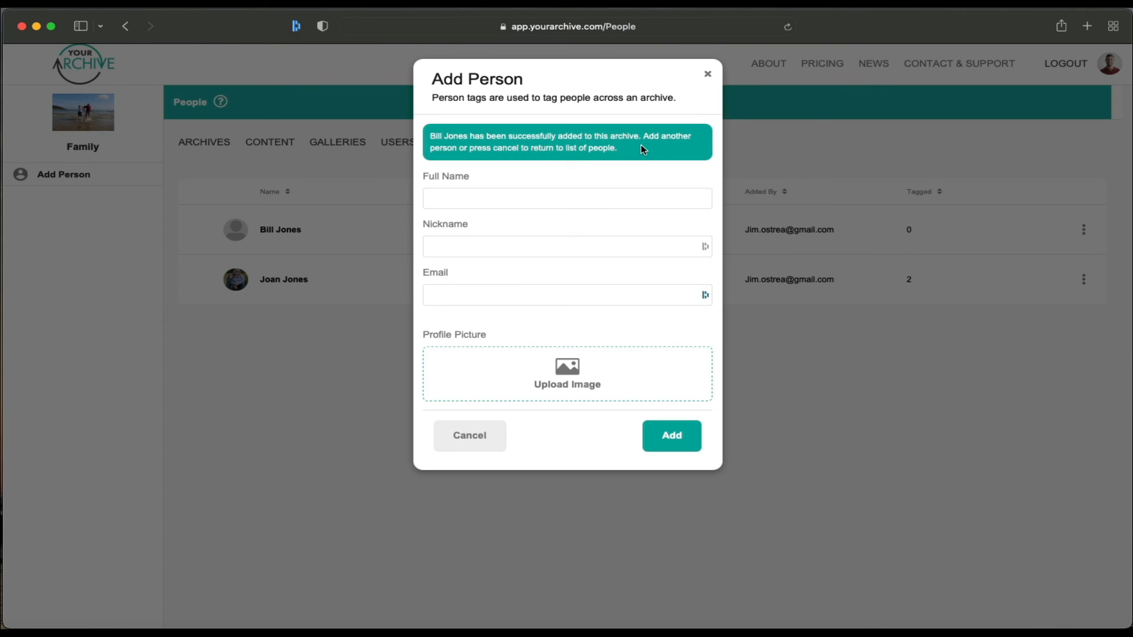
pyautogui.click(470, 437)
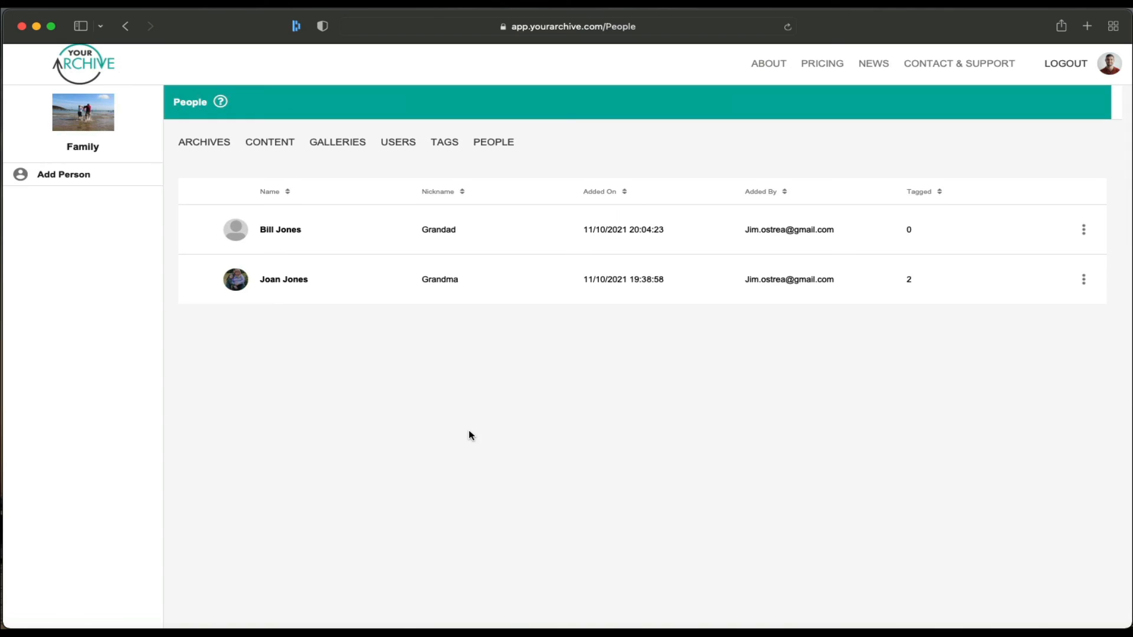
# Step: Tag the Devon photo with the newly added person, copy its two people, then open beach walk
pyautogui.click(271, 148)
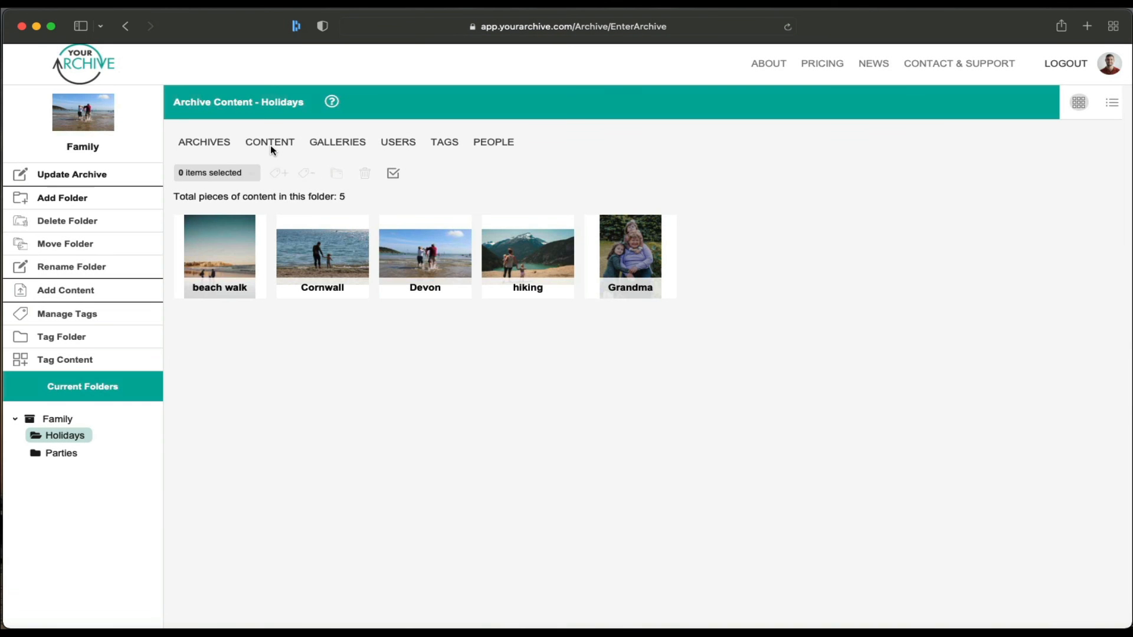
pyautogui.click(437, 255)
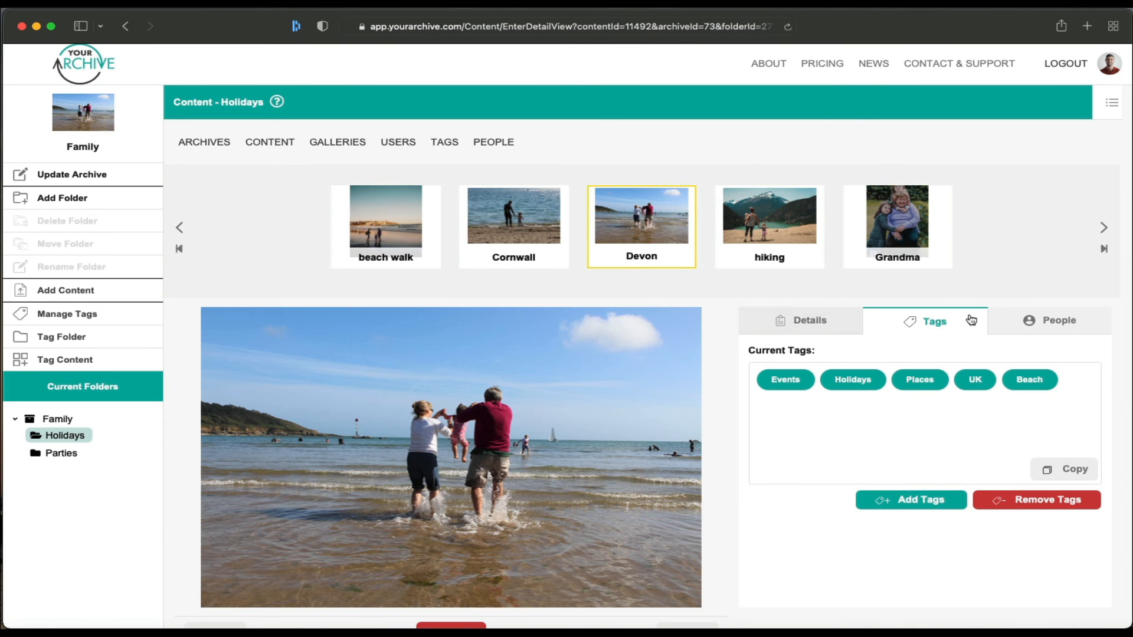
pyautogui.click(1051, 325)
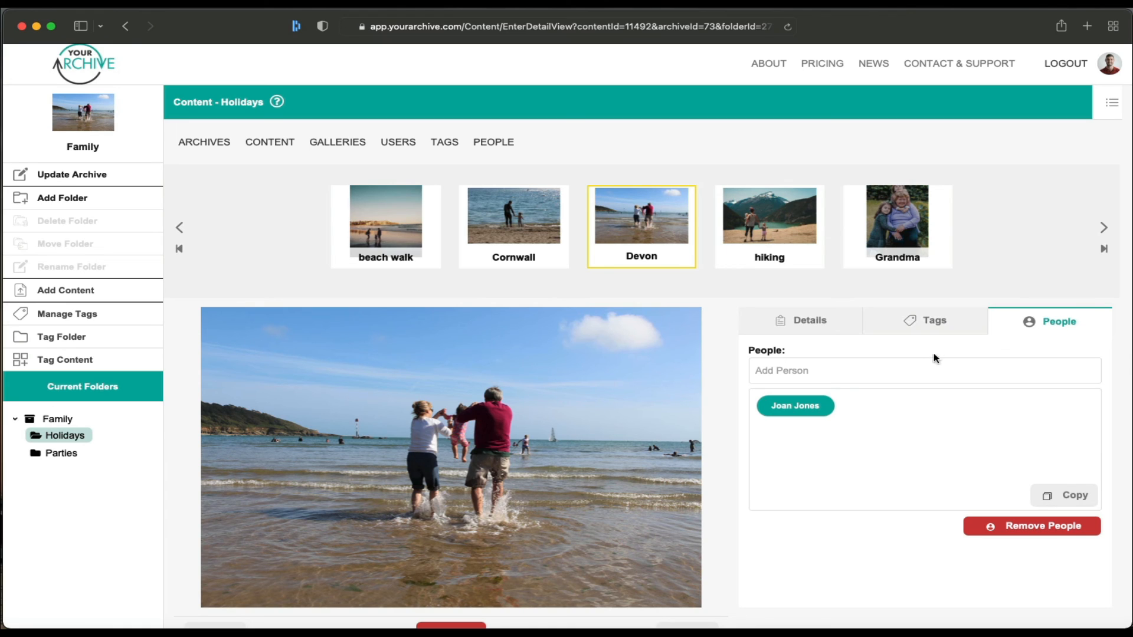
pyautogui.click(756, 371)
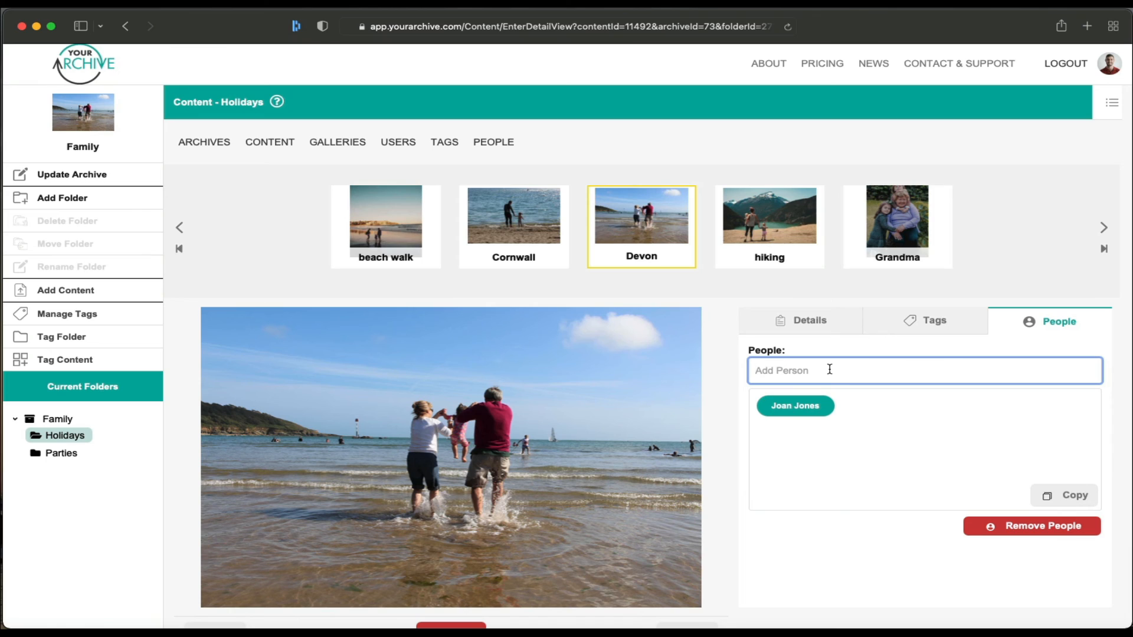
pyautogui.write('Bi')
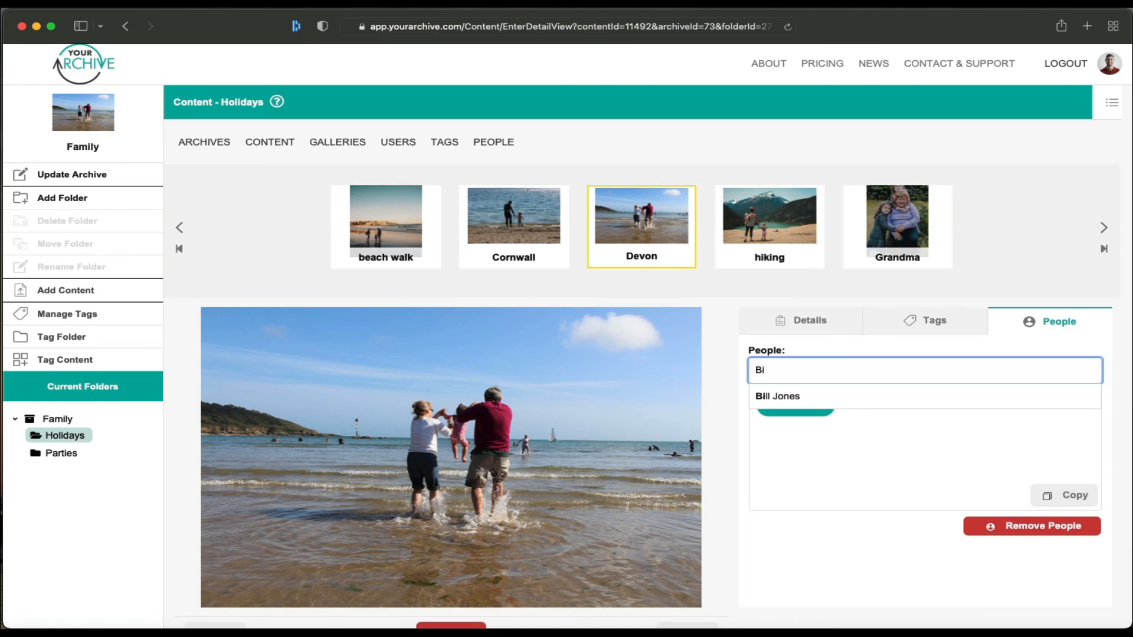
pyautogui.write('ll')
pyautogui.click(804, 396)
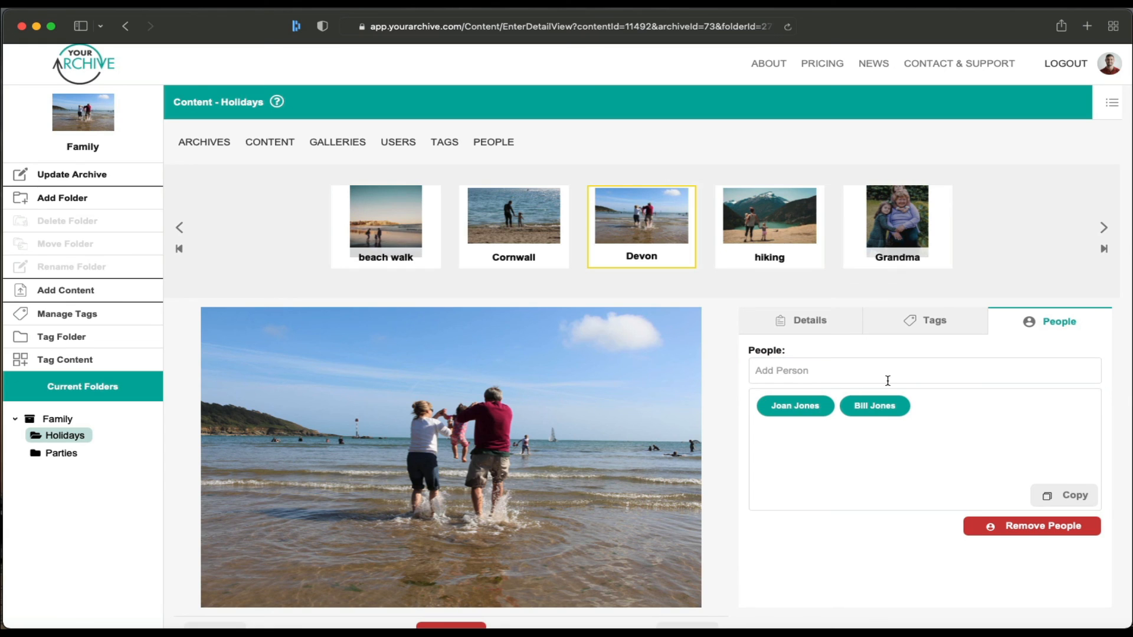
pyautogui.click(1056, 493)
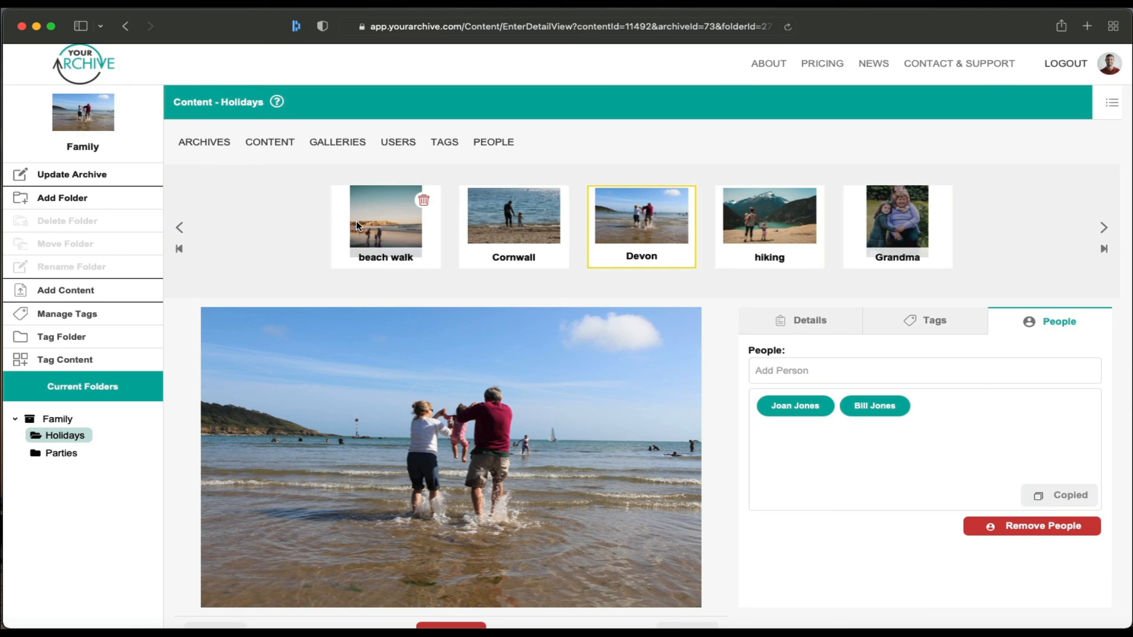
pyautogui.click(377, 227)
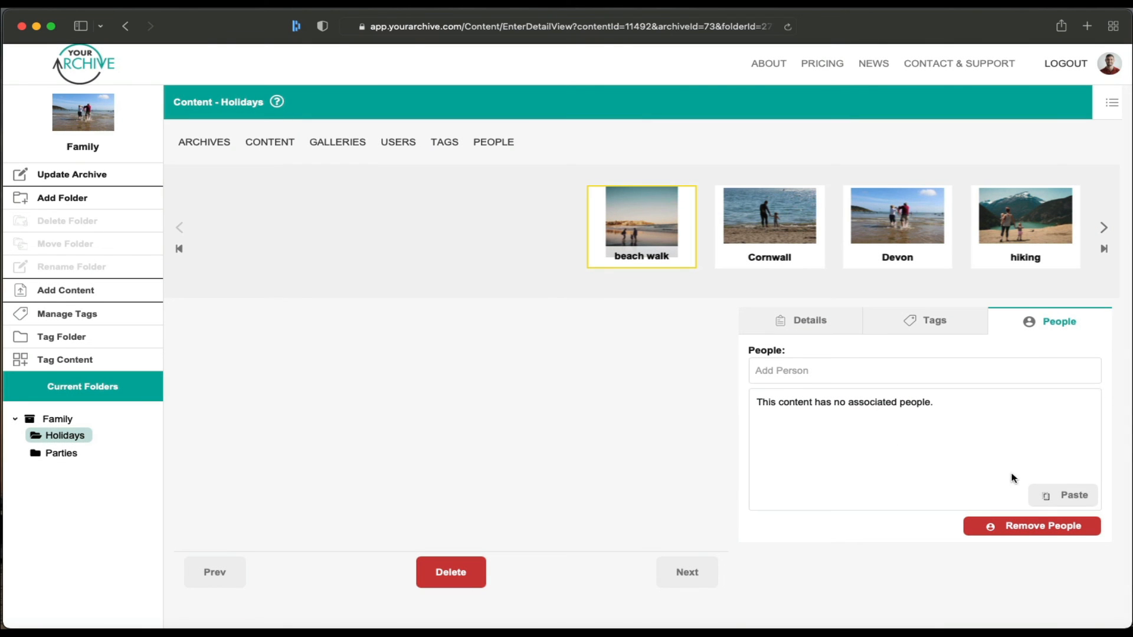
# Step: Paste the two copied people onto beach walk and open the help PDF at Content Loading
pyautogui.click(1055, 496)
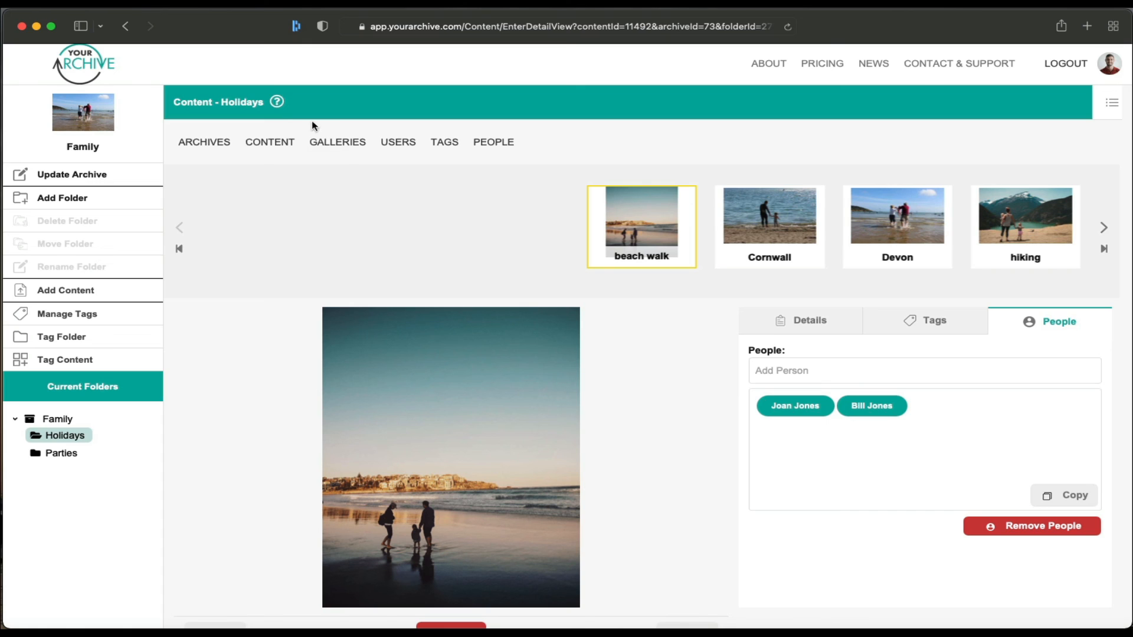
pyautogui.click(277, 102)
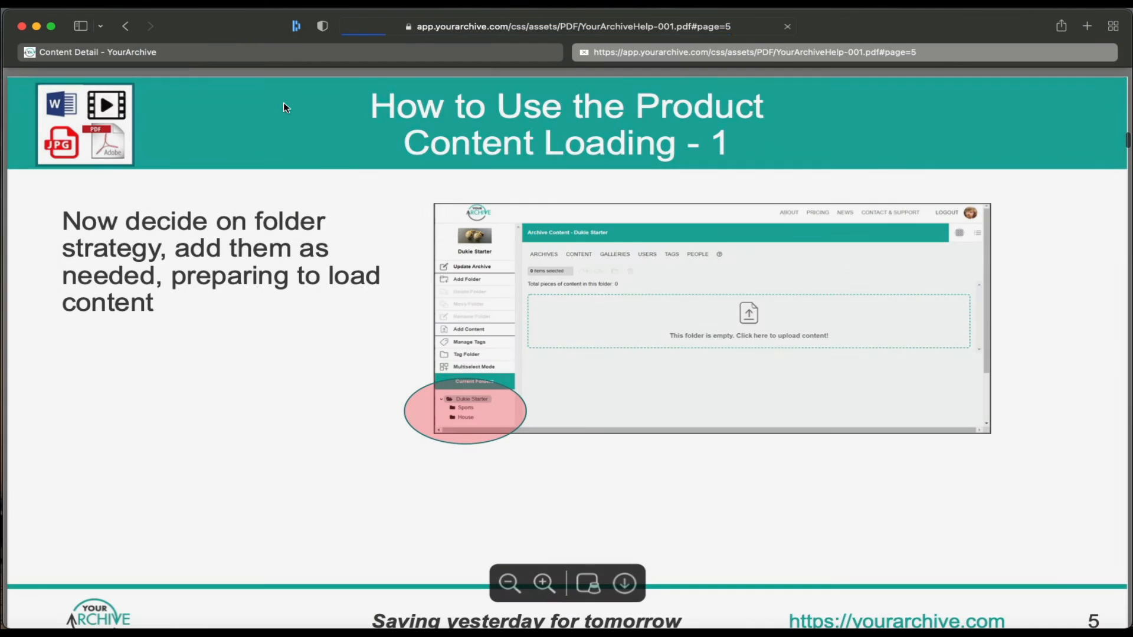